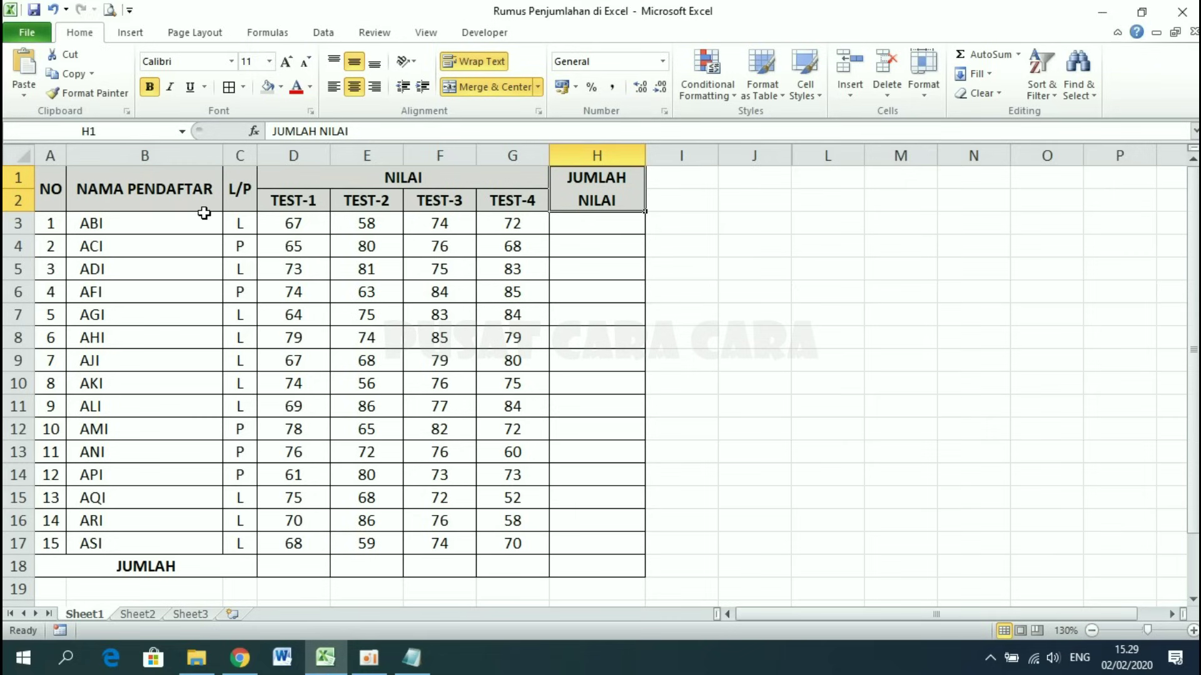
Check in the status bar that ABI's four scores D3:G3 sum to 271, then select H3.
left_click_drag(169, 225, 534, 549)
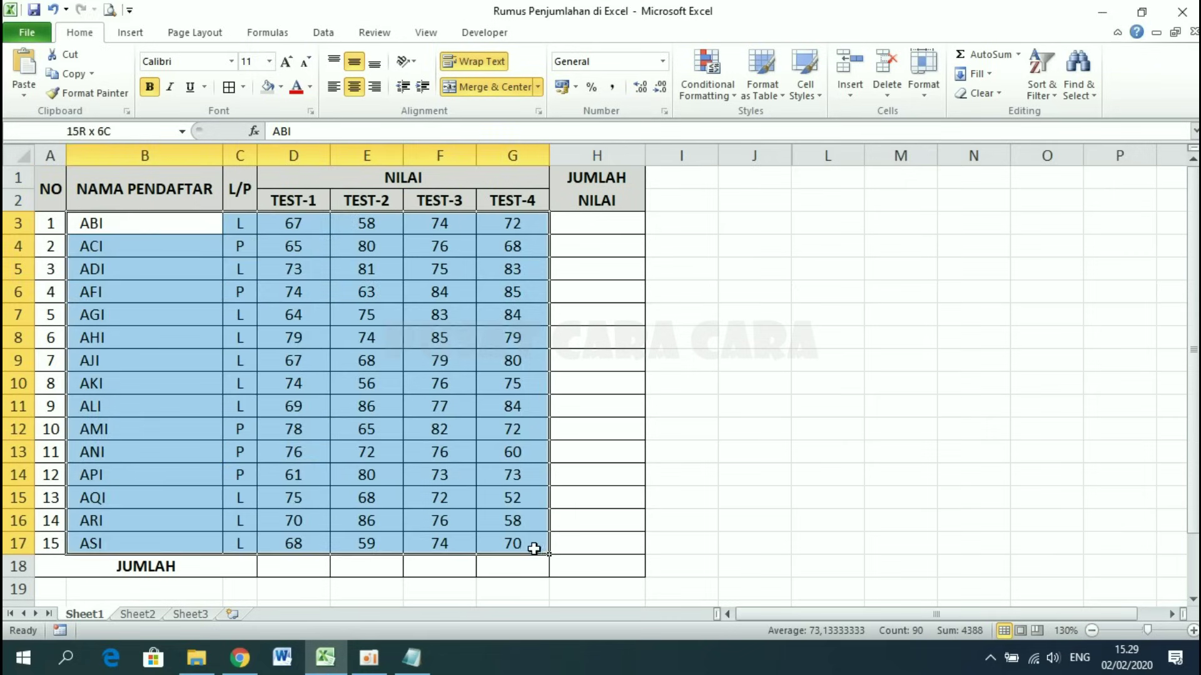
left_click(165, 220)
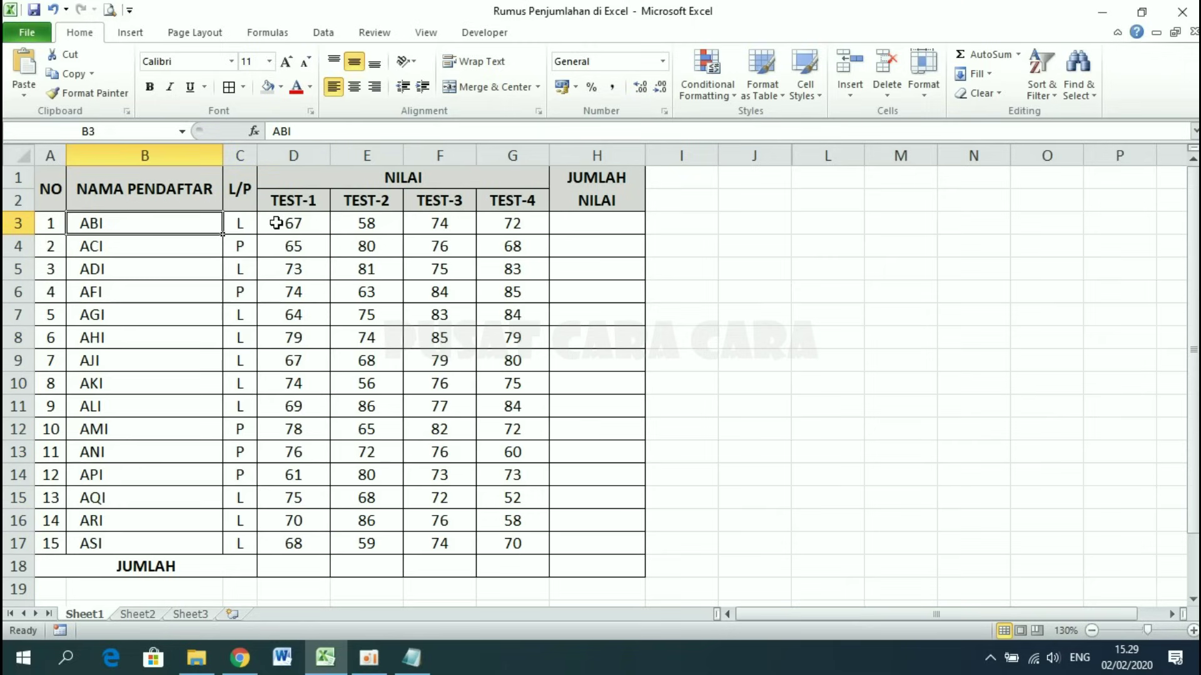
left_click_drag(276, 224, 510, 226)
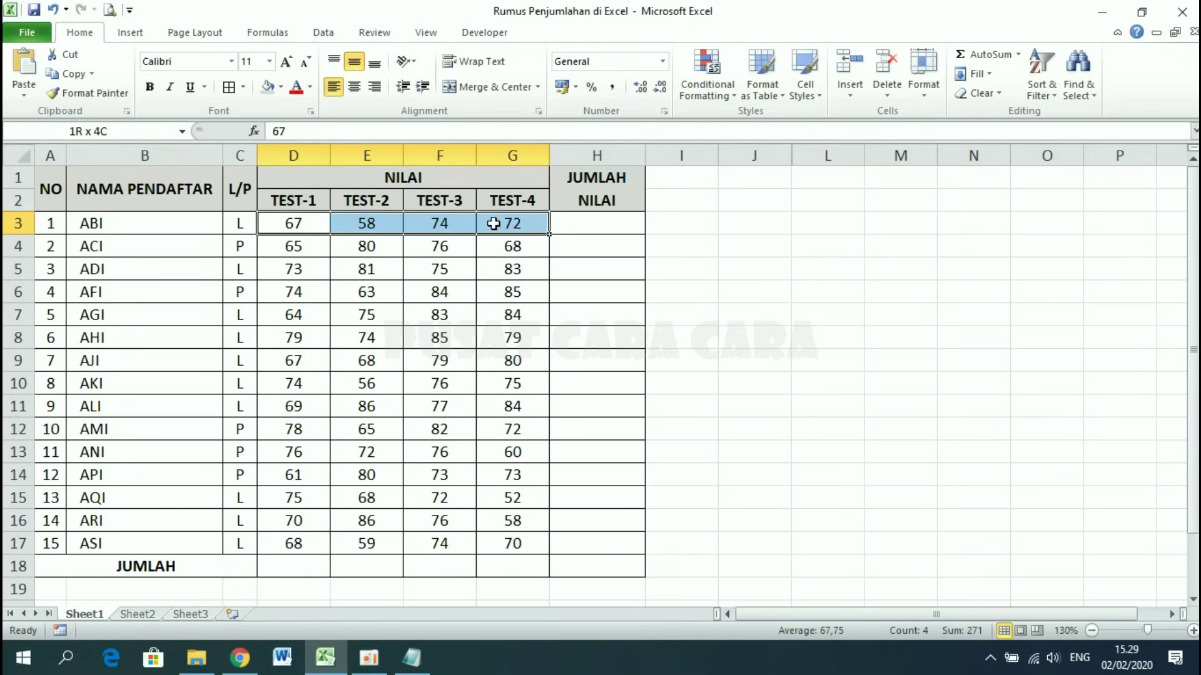
left_click(596, 219)
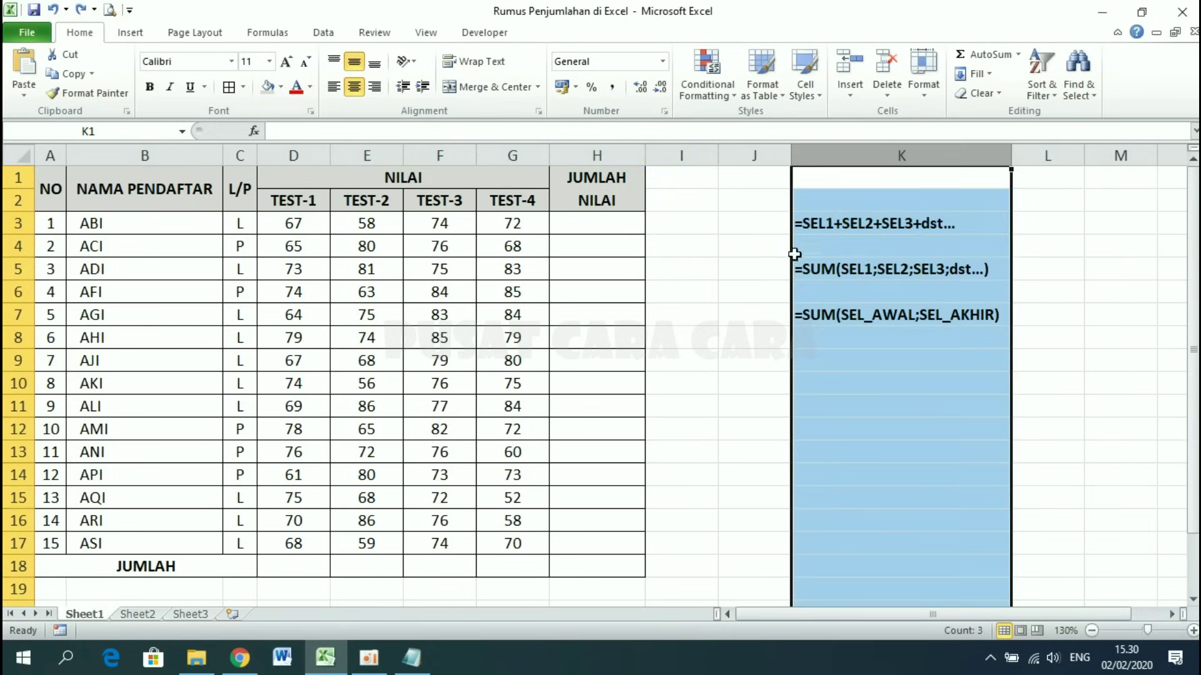
left_click(848, 218)
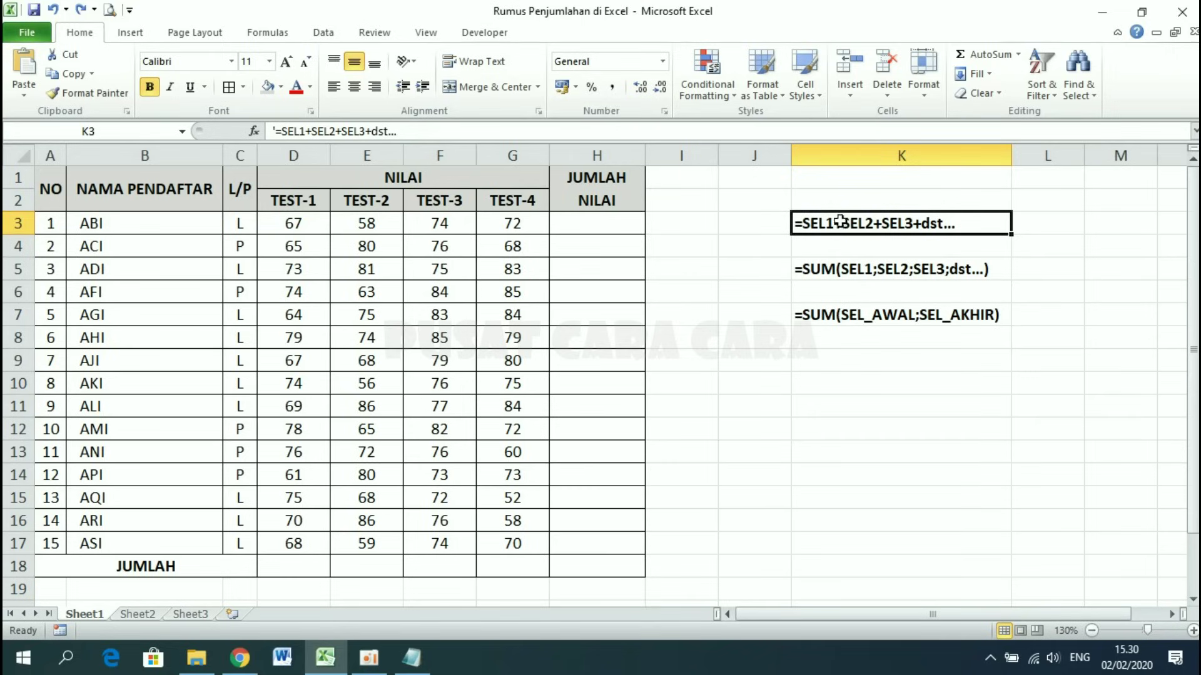
left_click(592, 220)
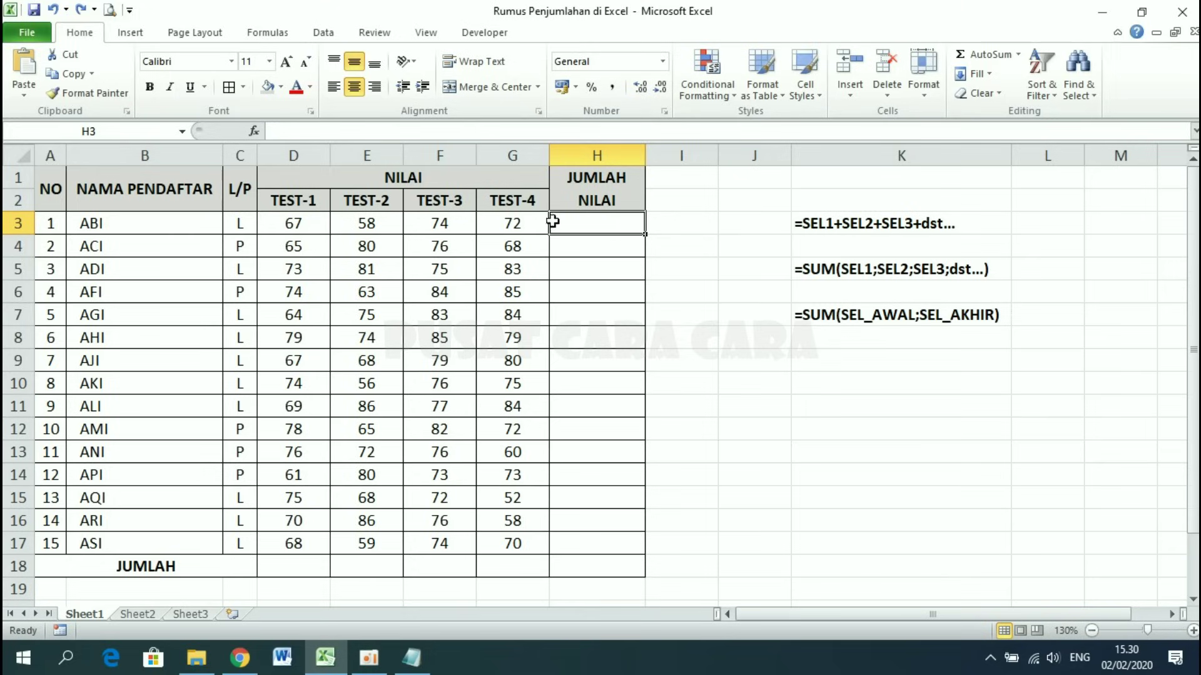
Enter =D3+E3+F3+G3 in H3 so ABI's total shows 271.
type("=")
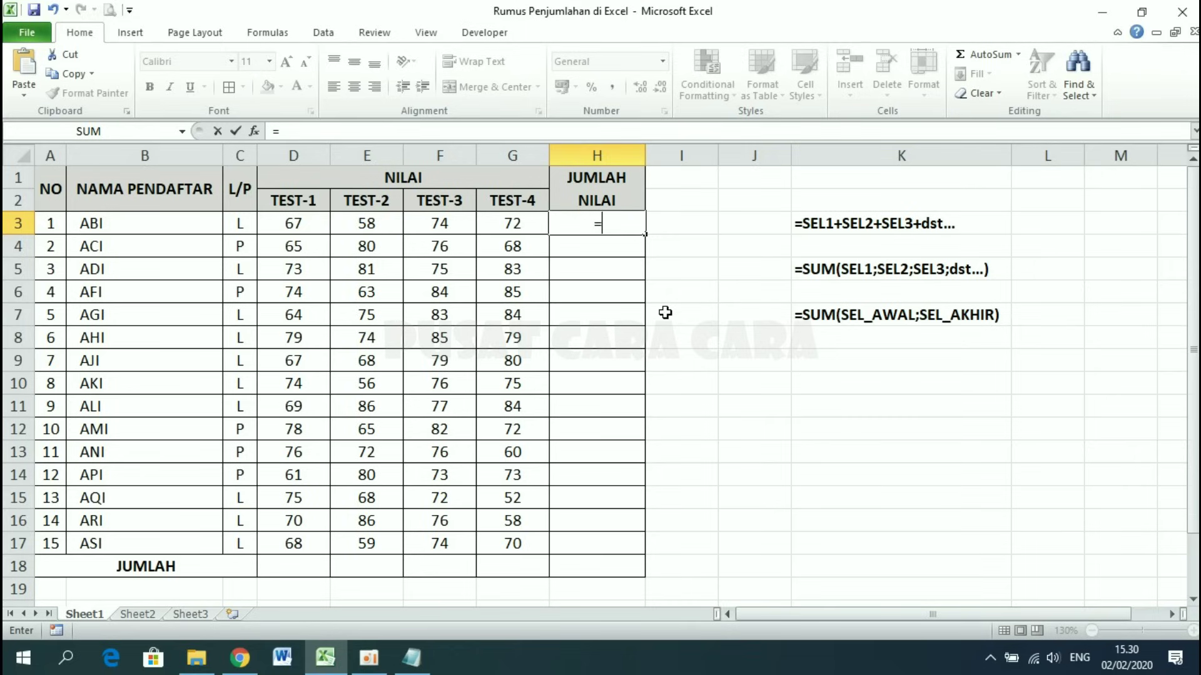
type("D3+")
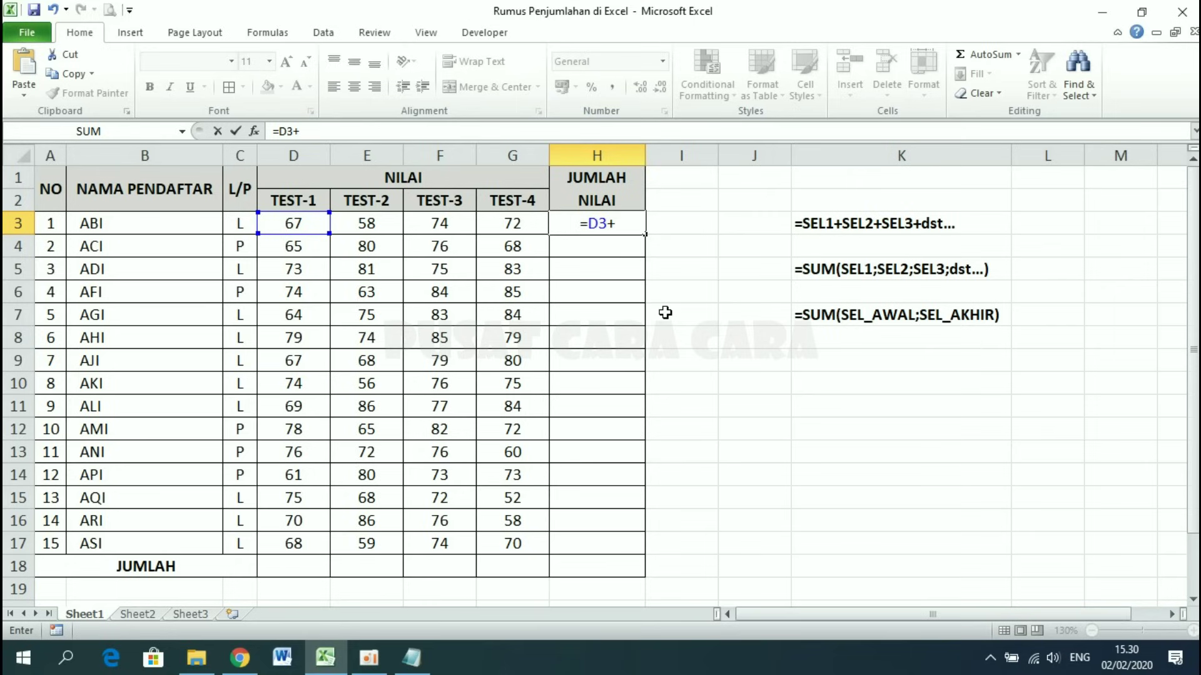
type("E3+")
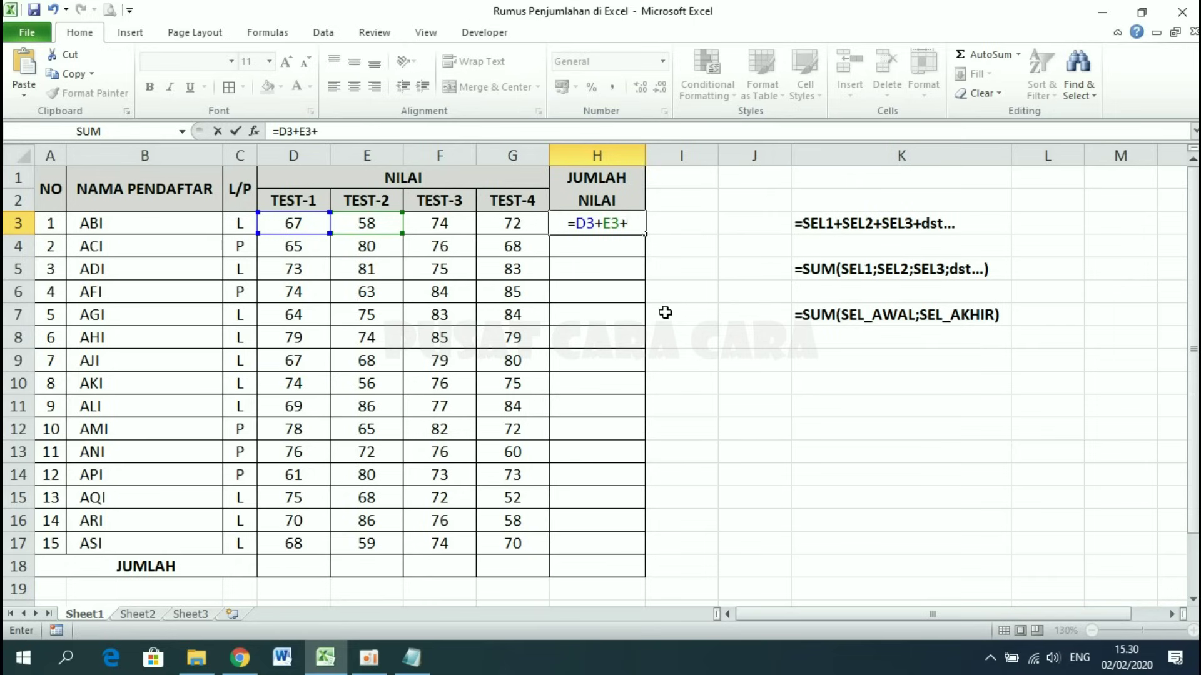
type("F3+G")
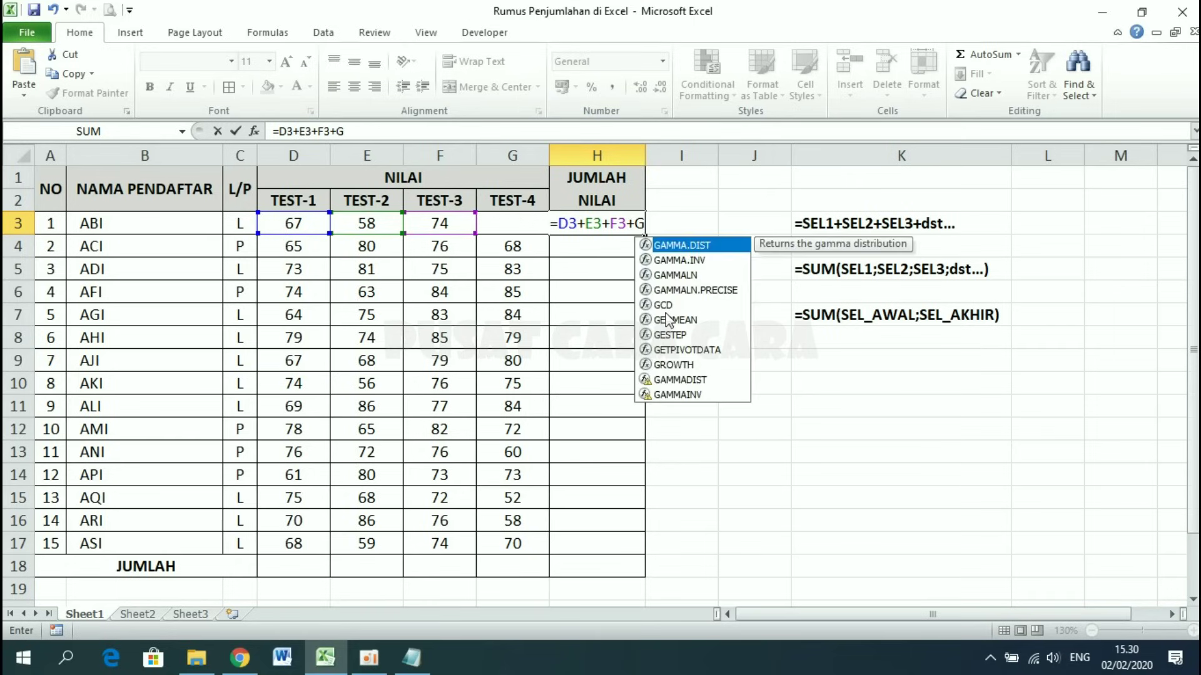
type("3")
key("Return")
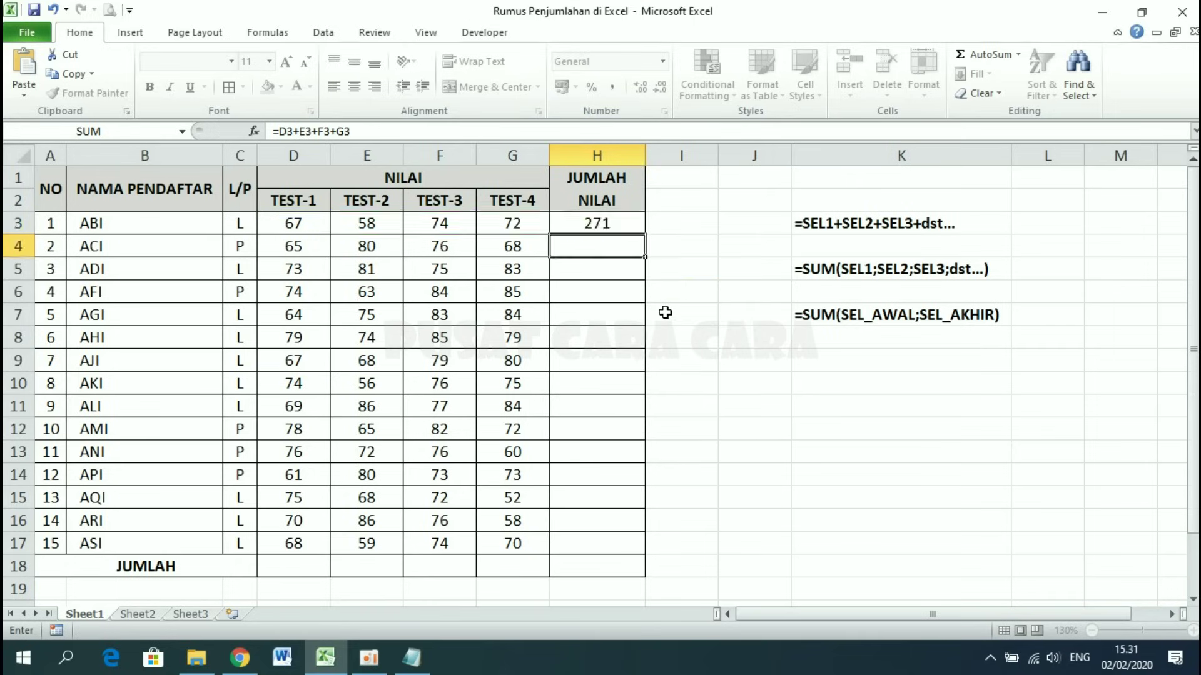
left_click(618, 226)
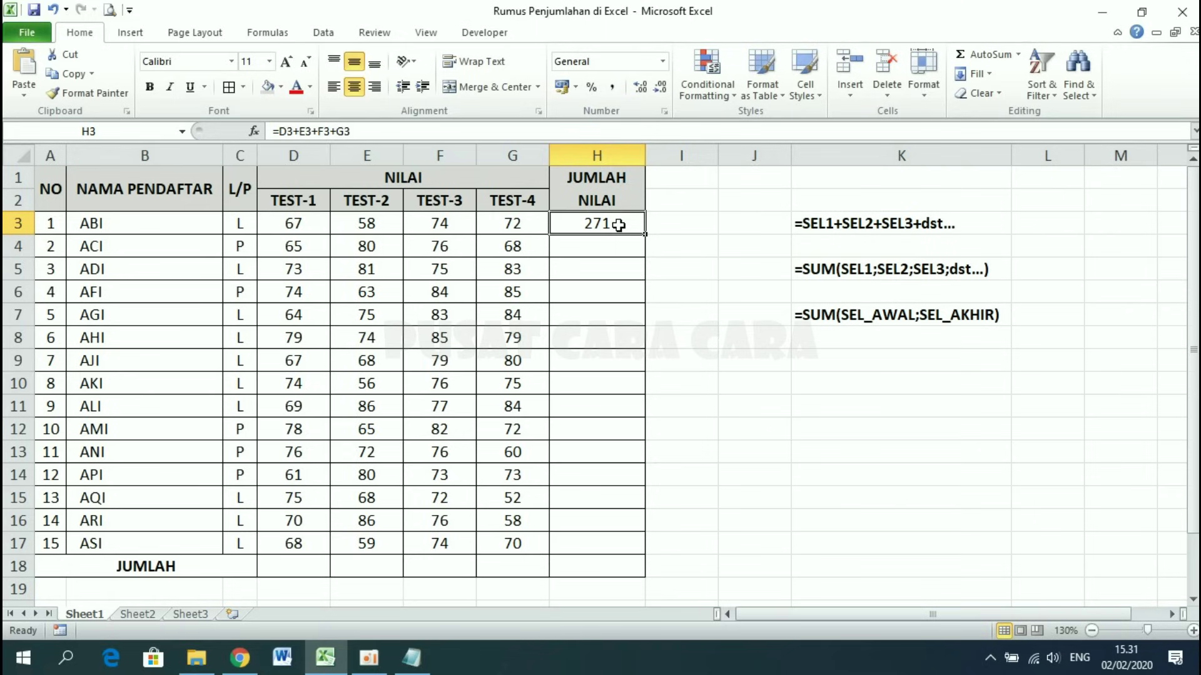
Rewrite H3 as =D3+E3+F3+G3 by pointing at D3, E3 and F3, again giving 271.
double_click(619, 226)
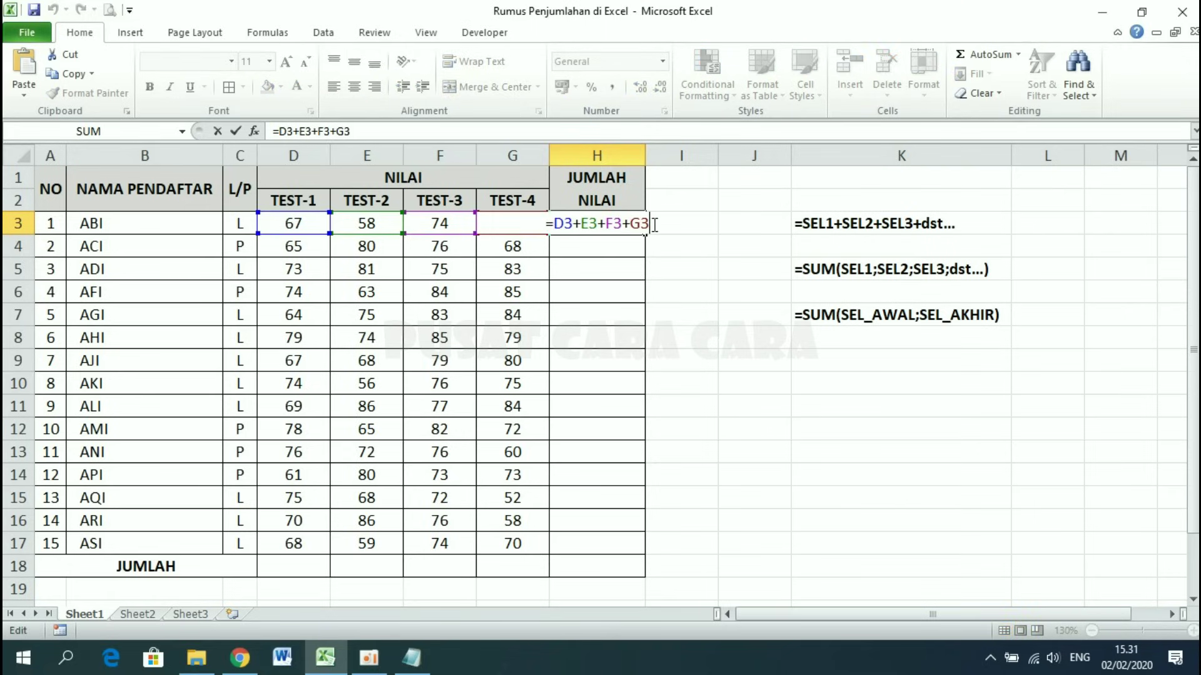
key("BackSpace")
key("BackSpace")
key("BackSpace")
key("BackSpace")
key("BackSpace")
key("BackSpace")
key("BackSpace")
key("BackSpace")
key("BackSpace")
key("BackSpace")
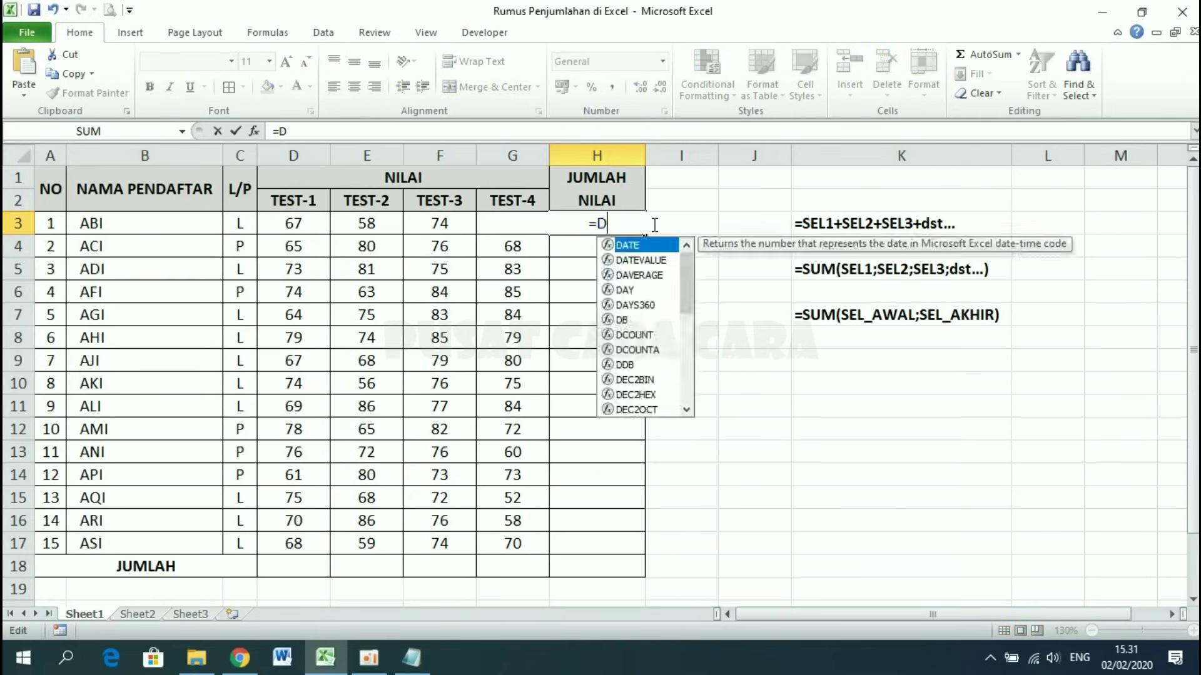
key("BackSpace")
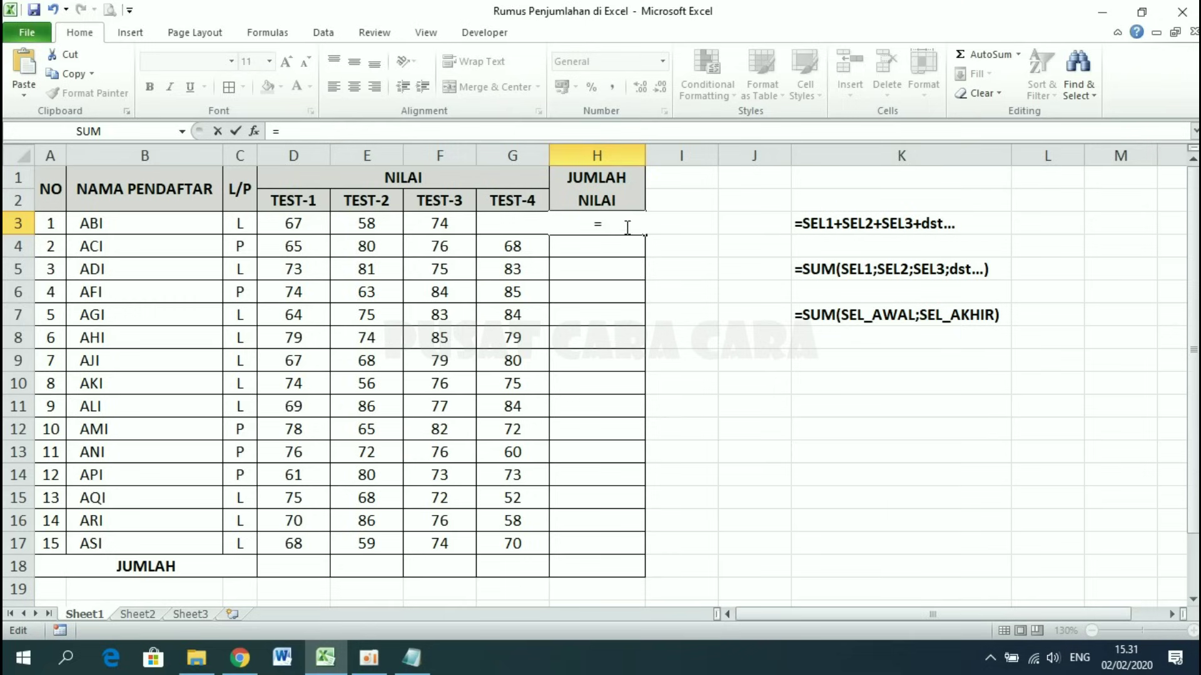
left_click(292, 221)
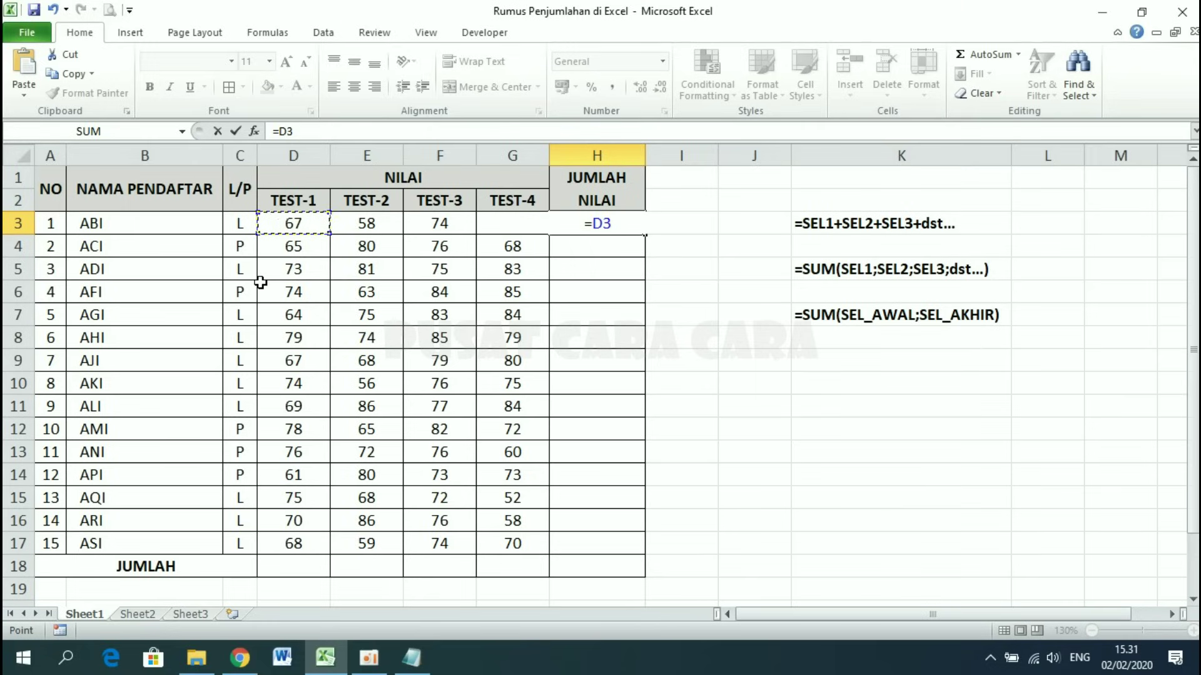
type("+")
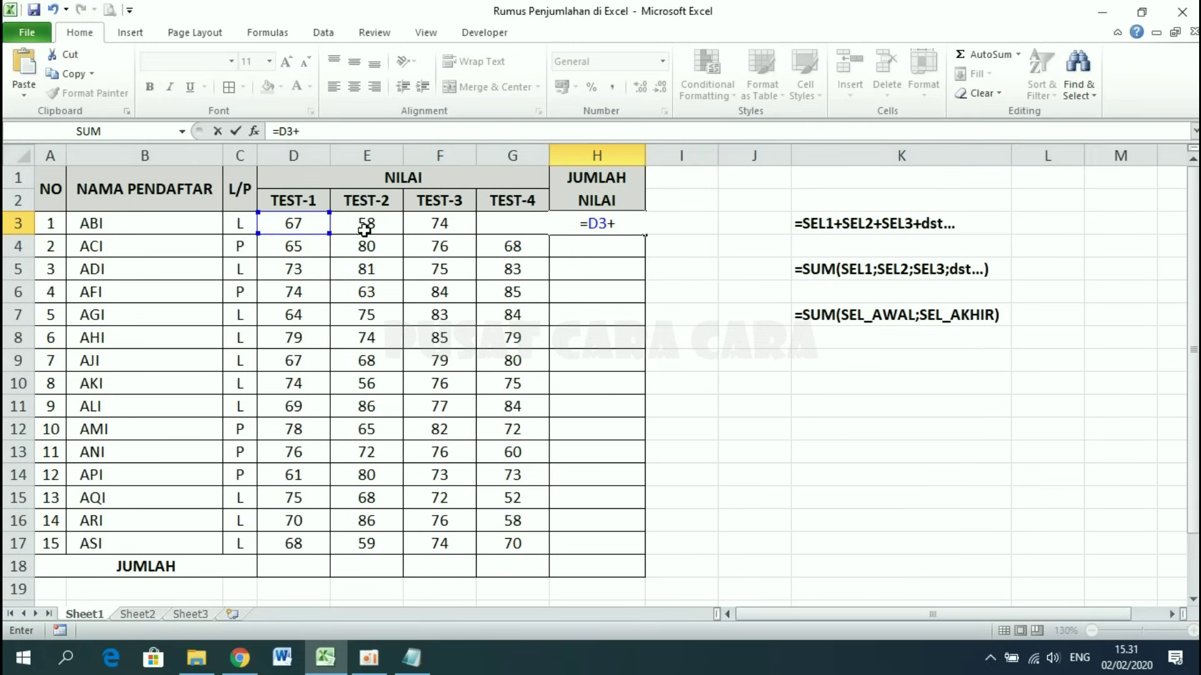
left_click(364, 229)
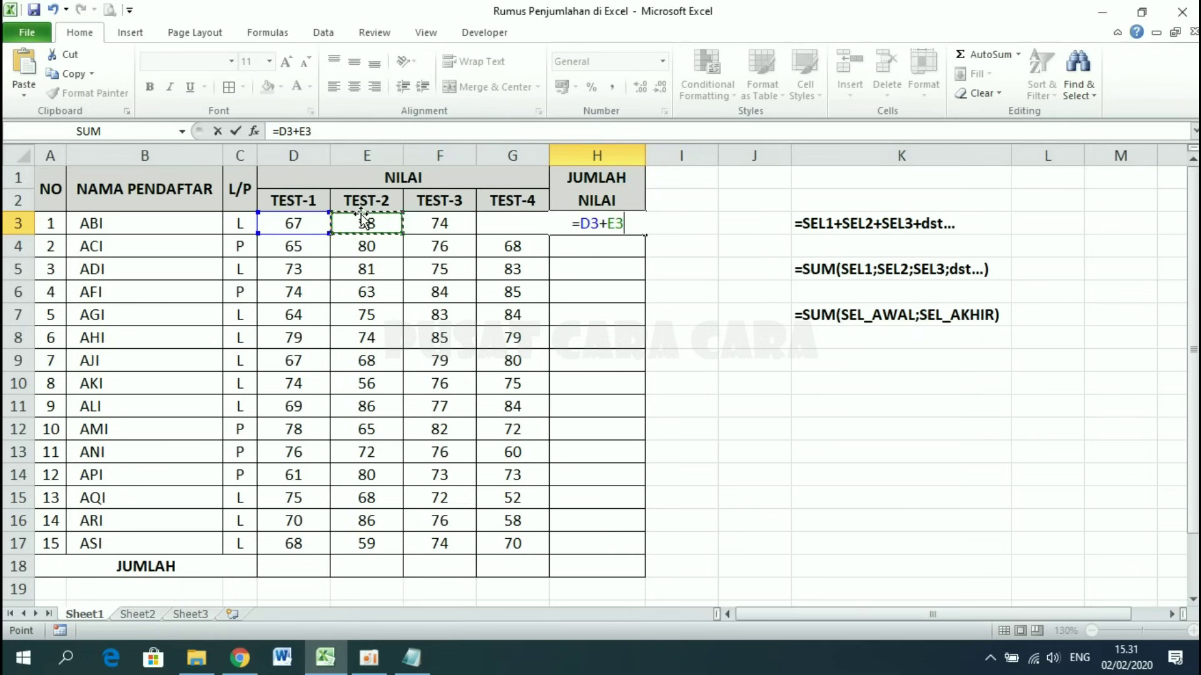
type("+")
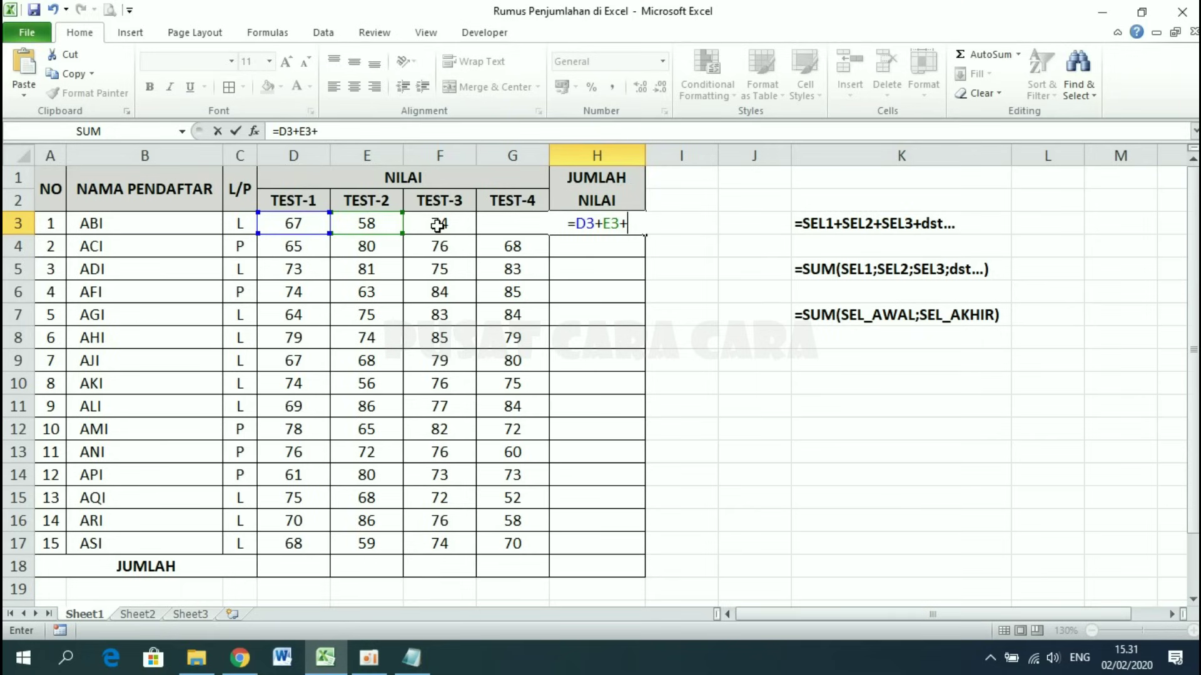
left_click(437, 226)
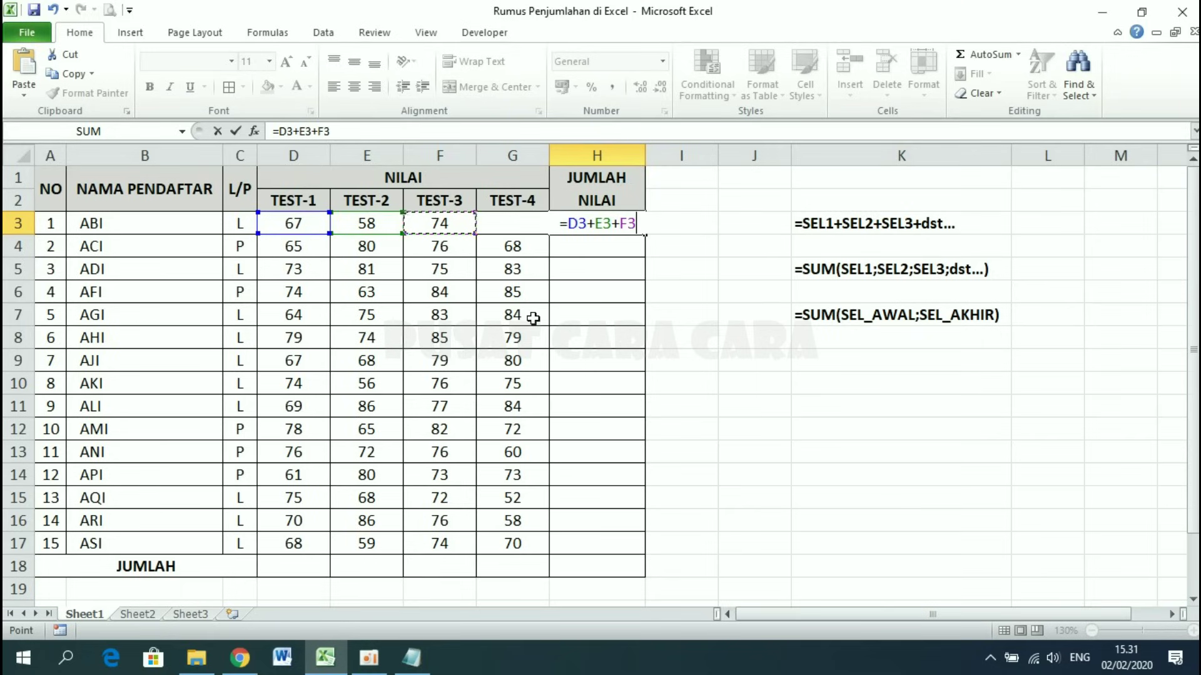
type("+")
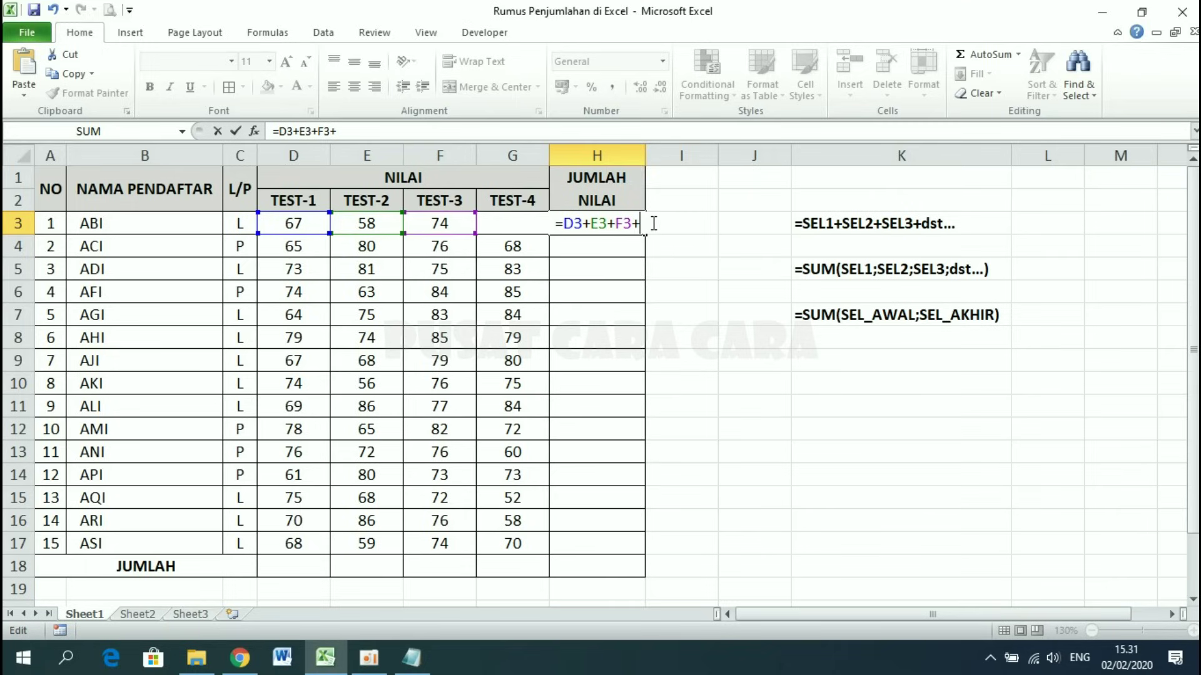
type("G")
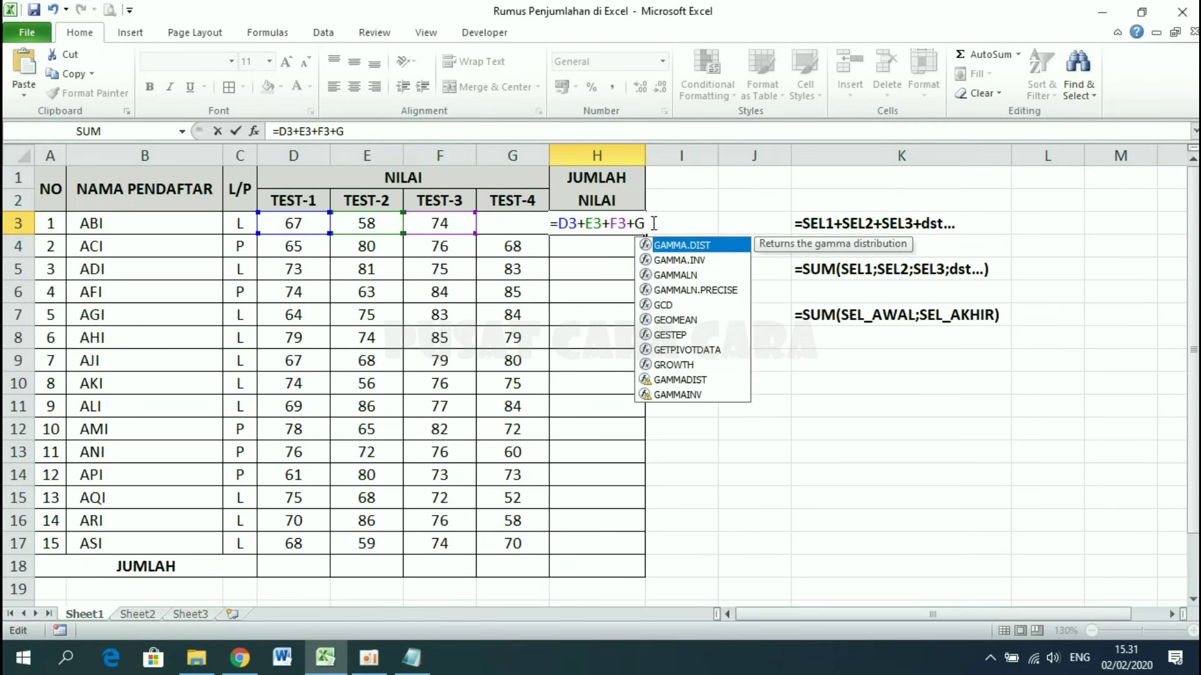
type("3")
key("Return")
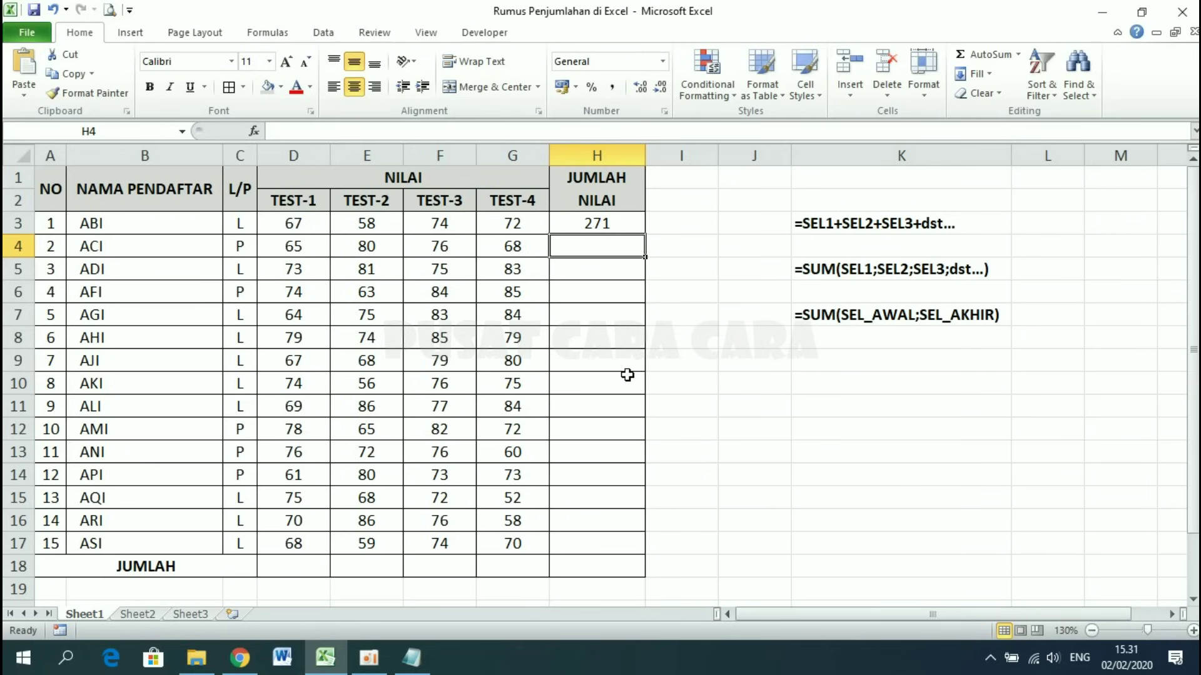
Fill ABI's total formula down from H3 to H17 for all fifteen students.
left_click(591, 222)
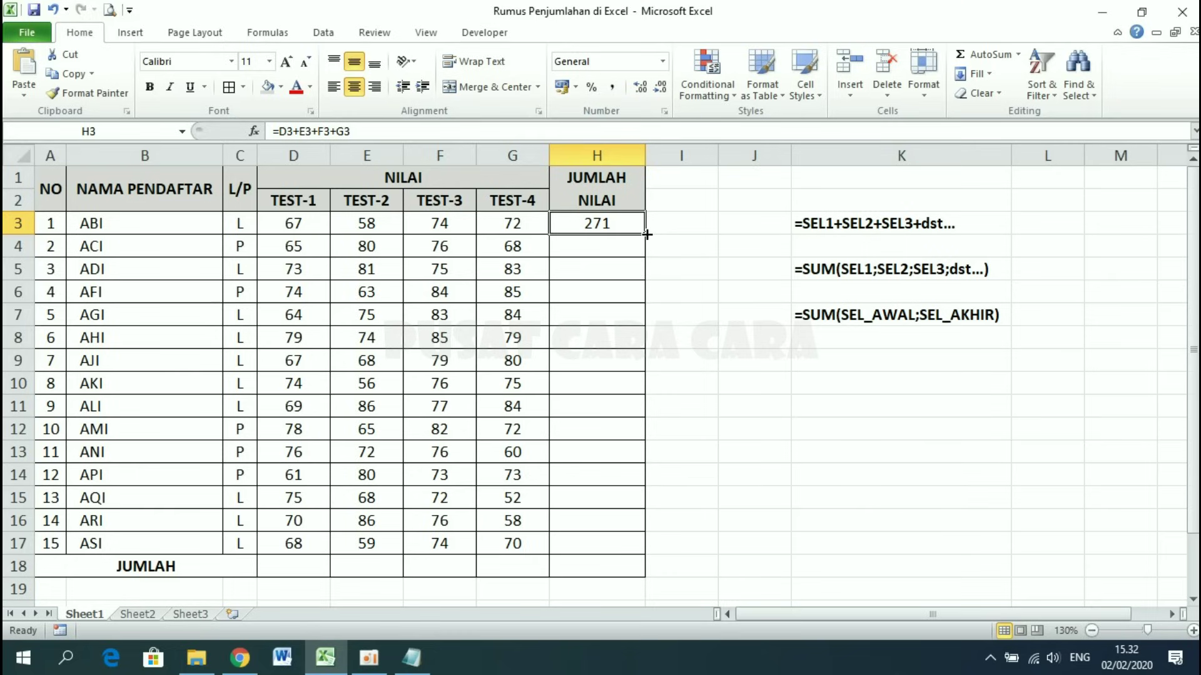
left_click_drag(646, 234, 632, 553)
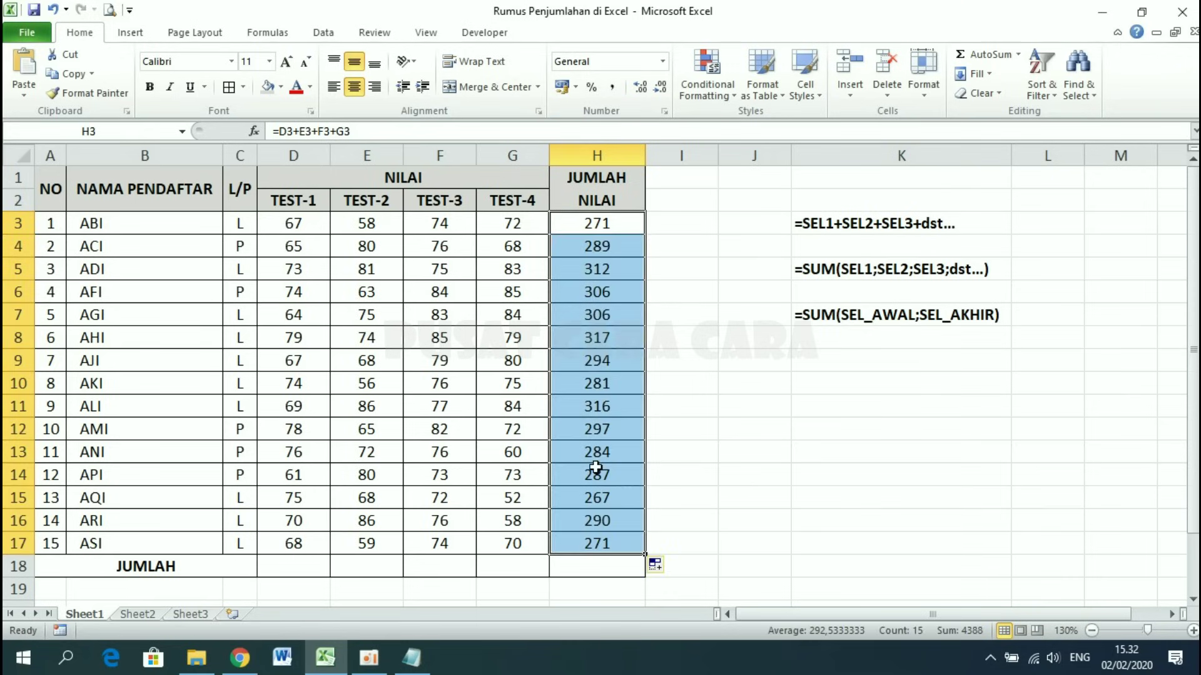
left_click(600, 536)
Clear all the totals in H3:H17.
left_click(600, 219)
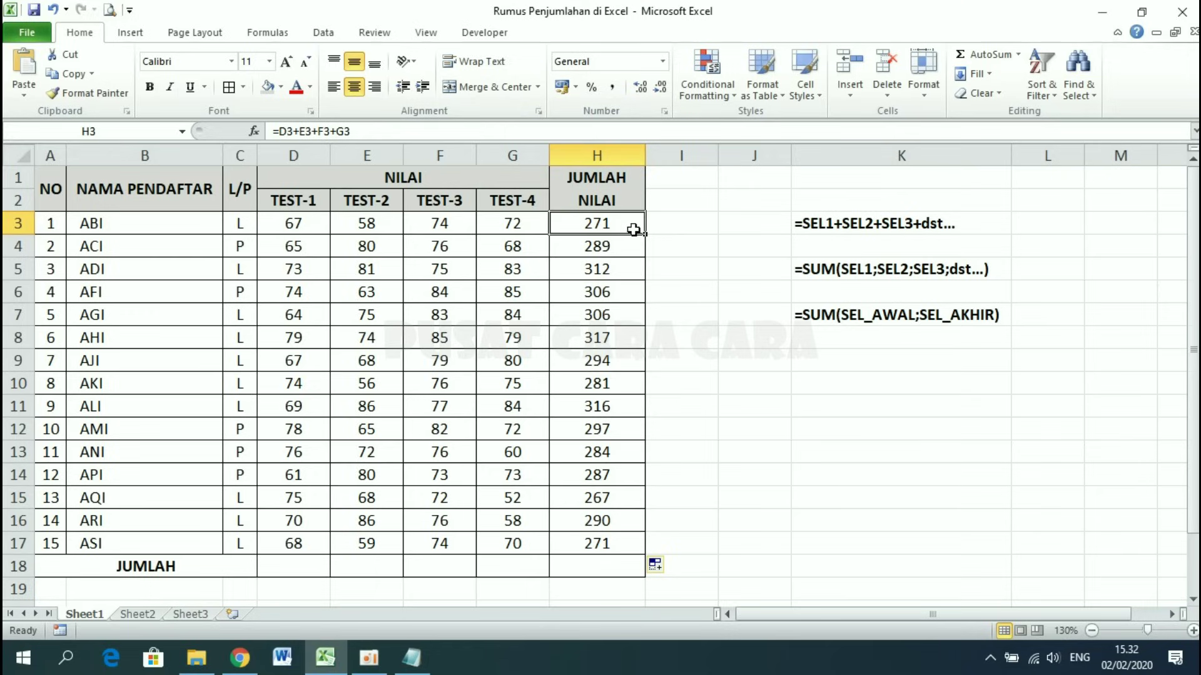
left_click(599, 545, "shift")
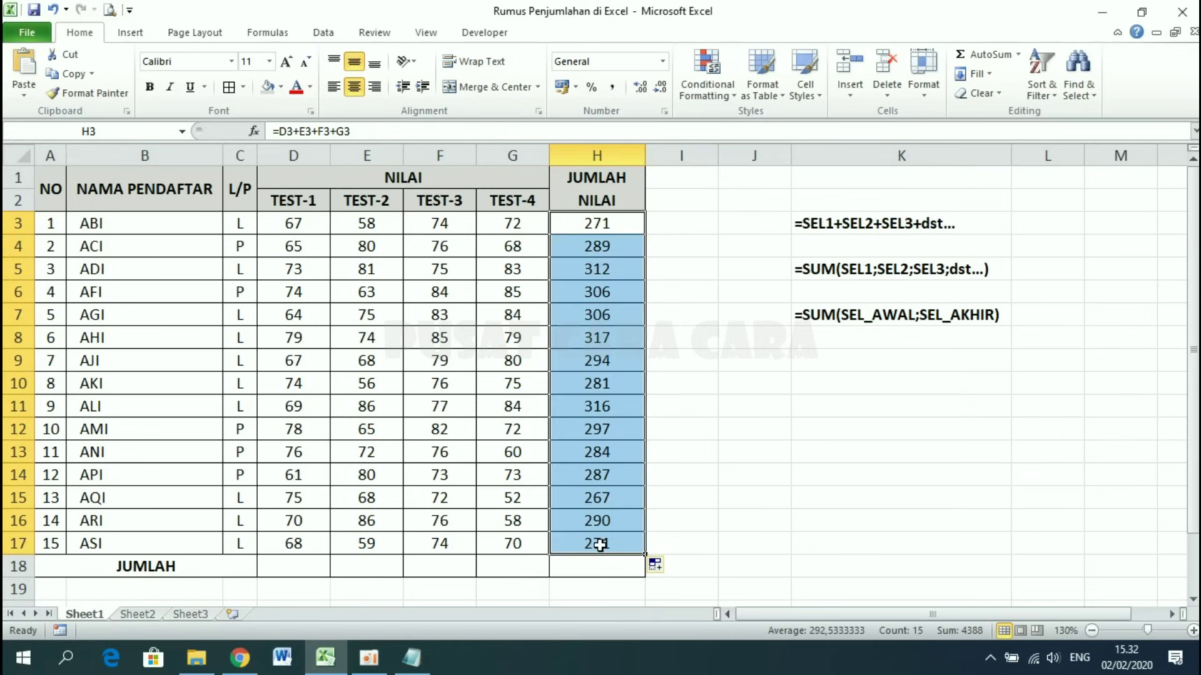
key("Delete")
Enter =SUM(D3;E3;F3;G3) in H3, giving ABI's total of 271.
left_click(697, 289)
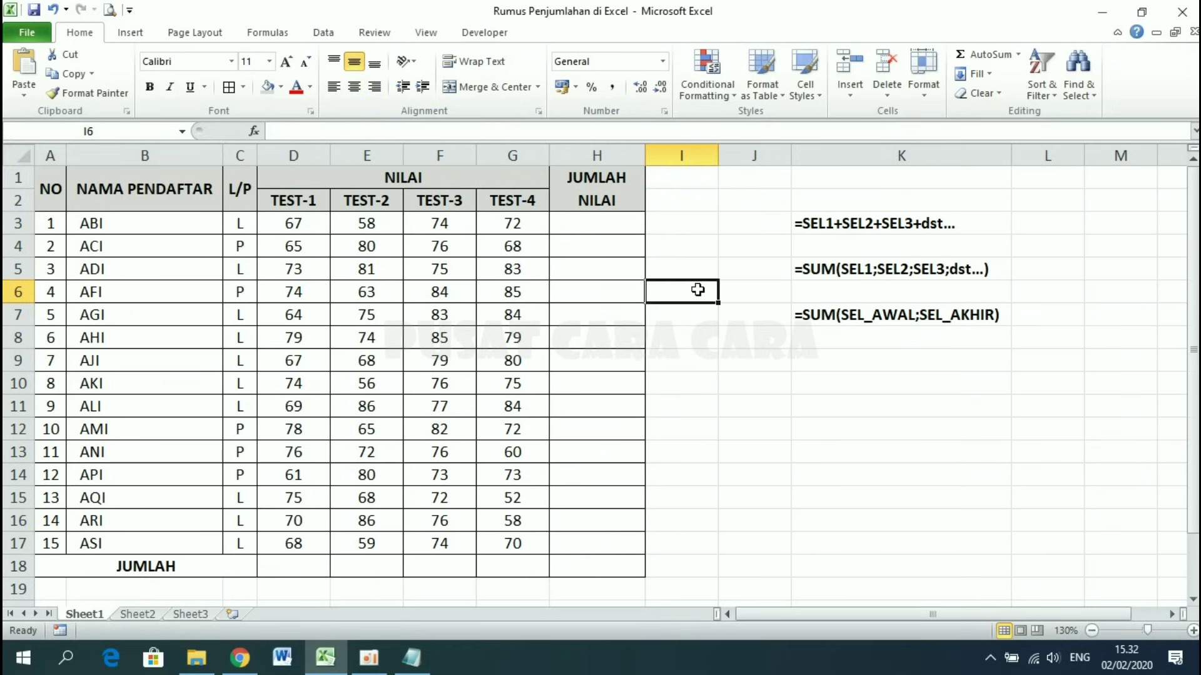
left_click(811, 269)
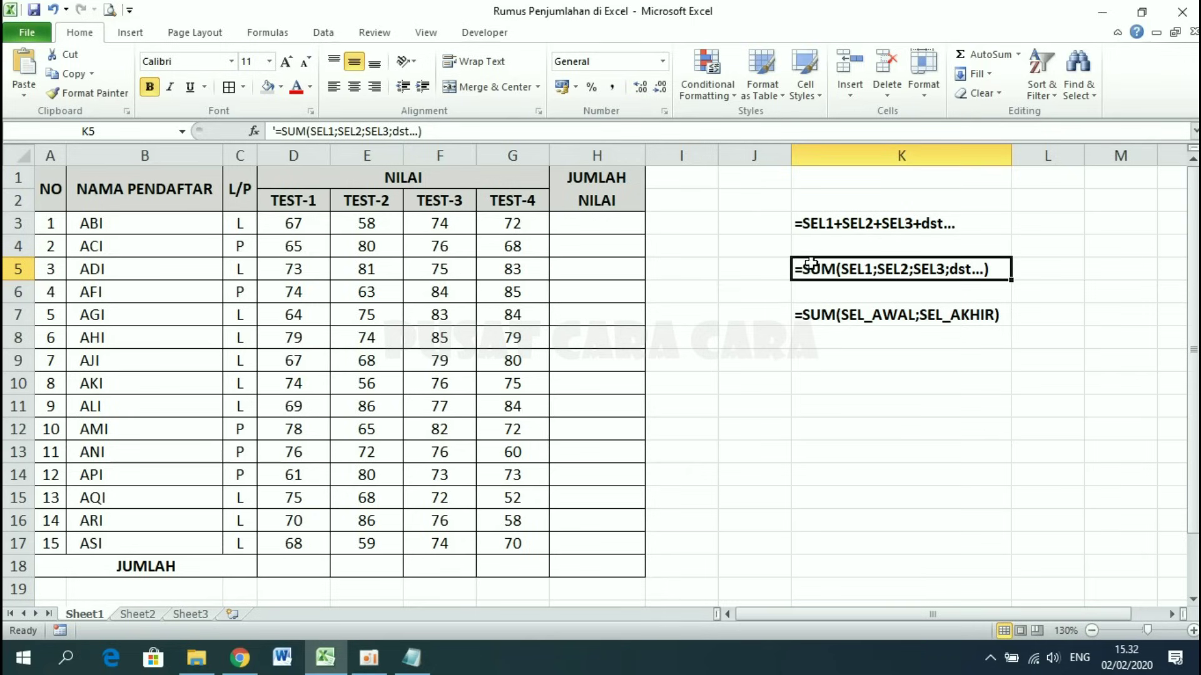
left_click(613, 226)
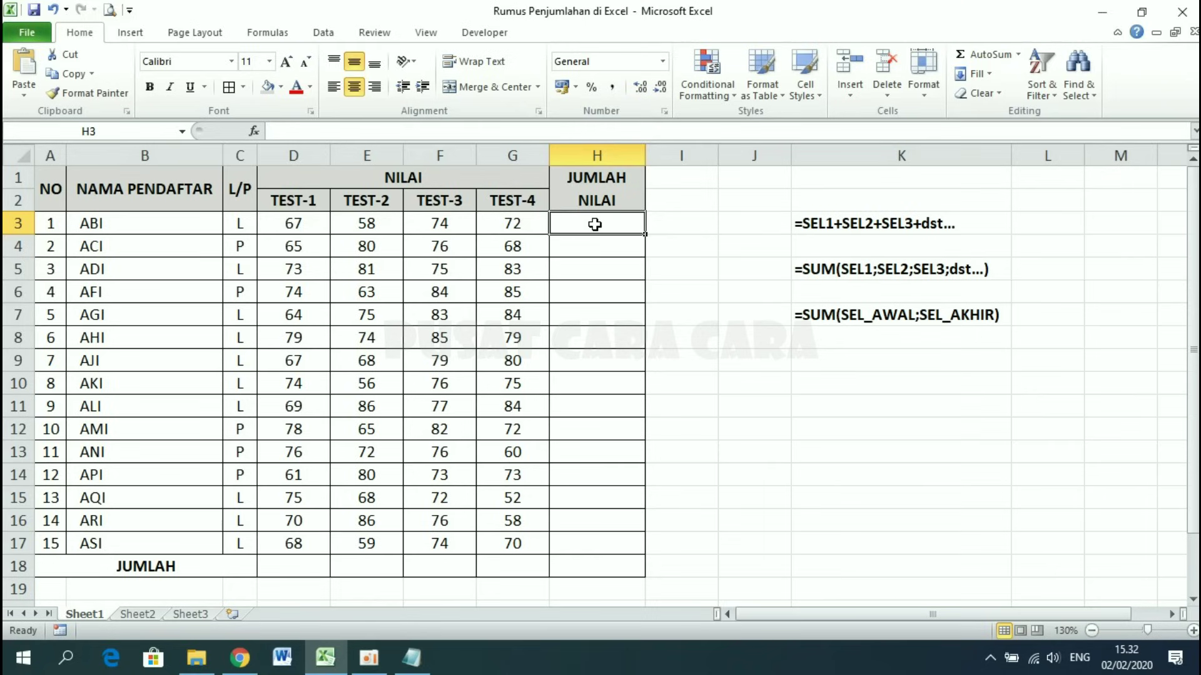
type("=")
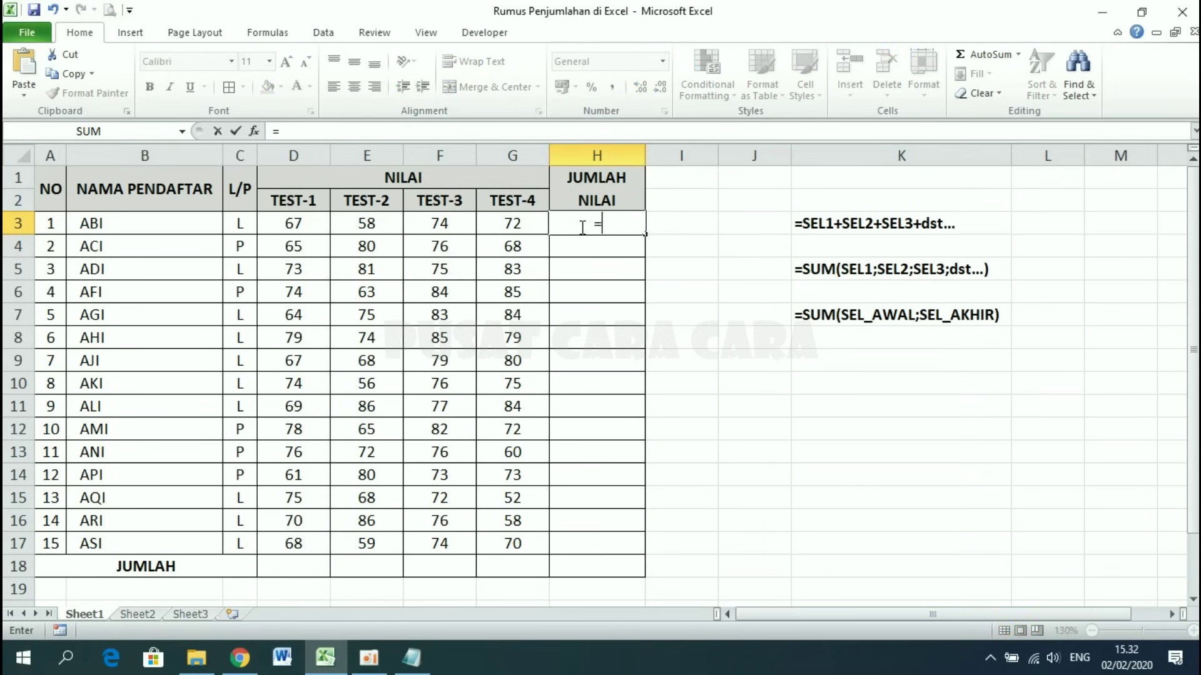
type("SUM")
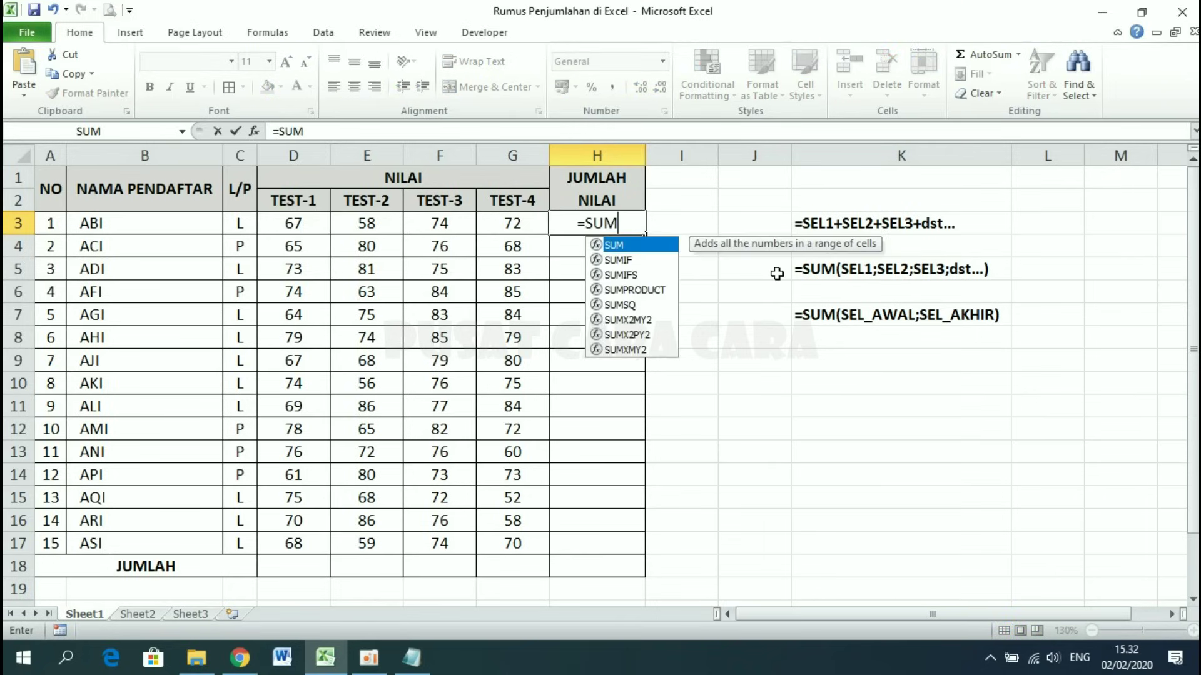
type("(")
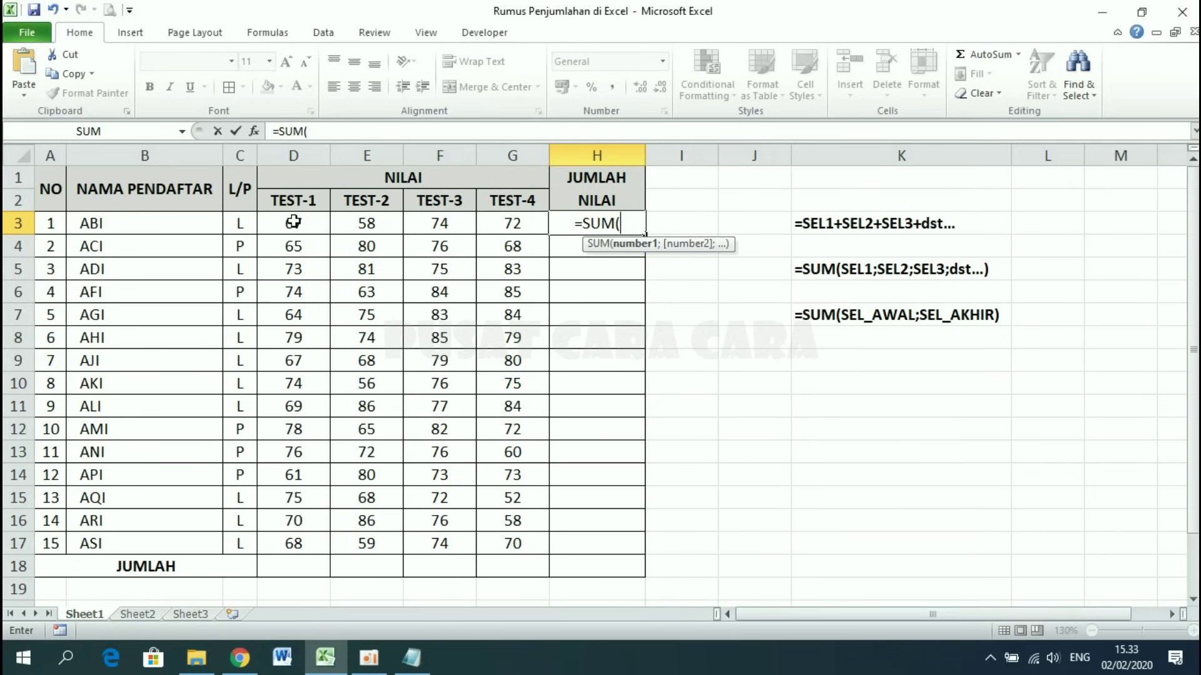
left_click(293, 221)
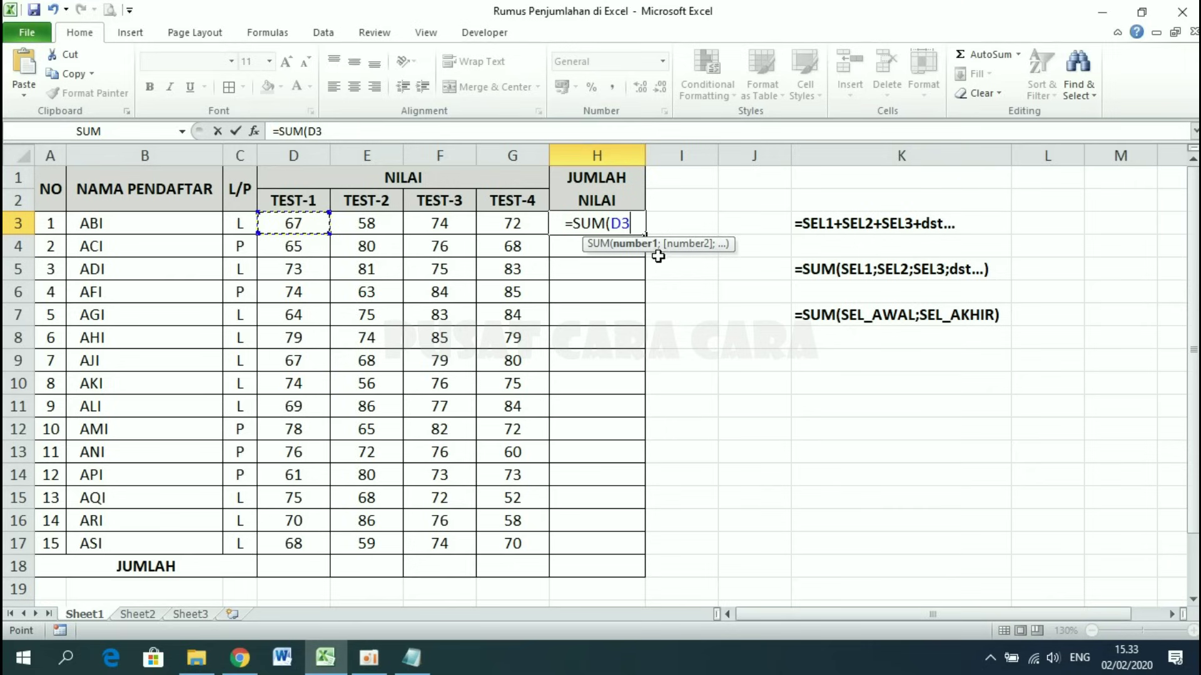
type(";")
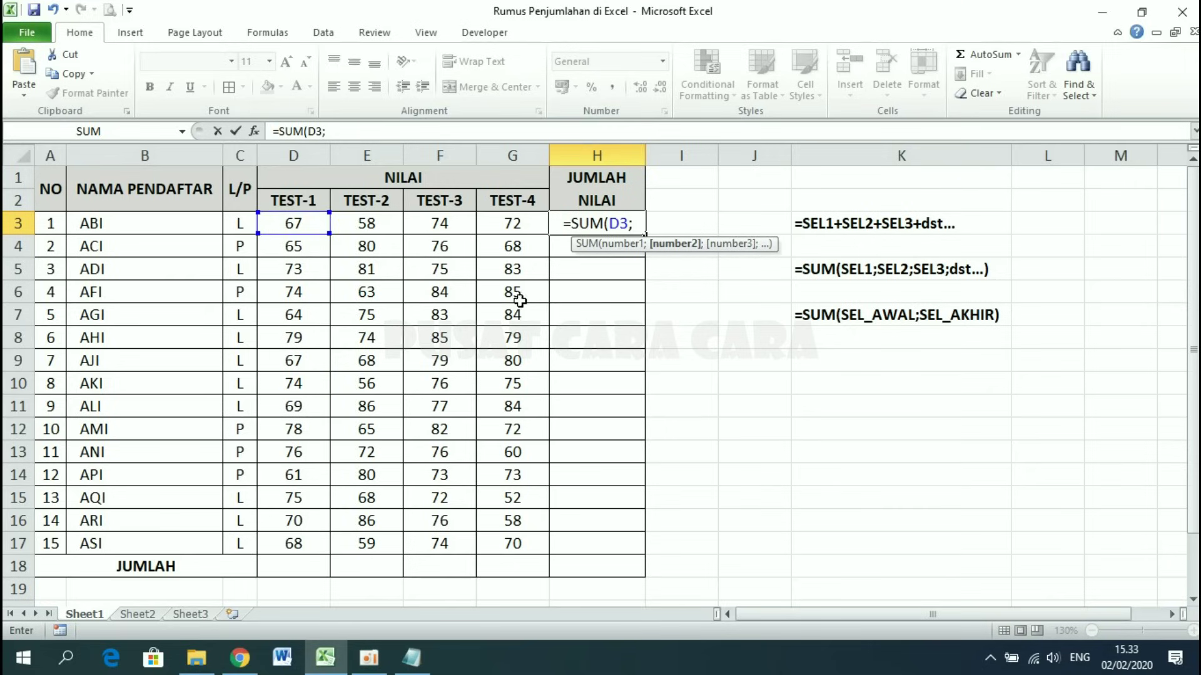
left_click(367, 220)
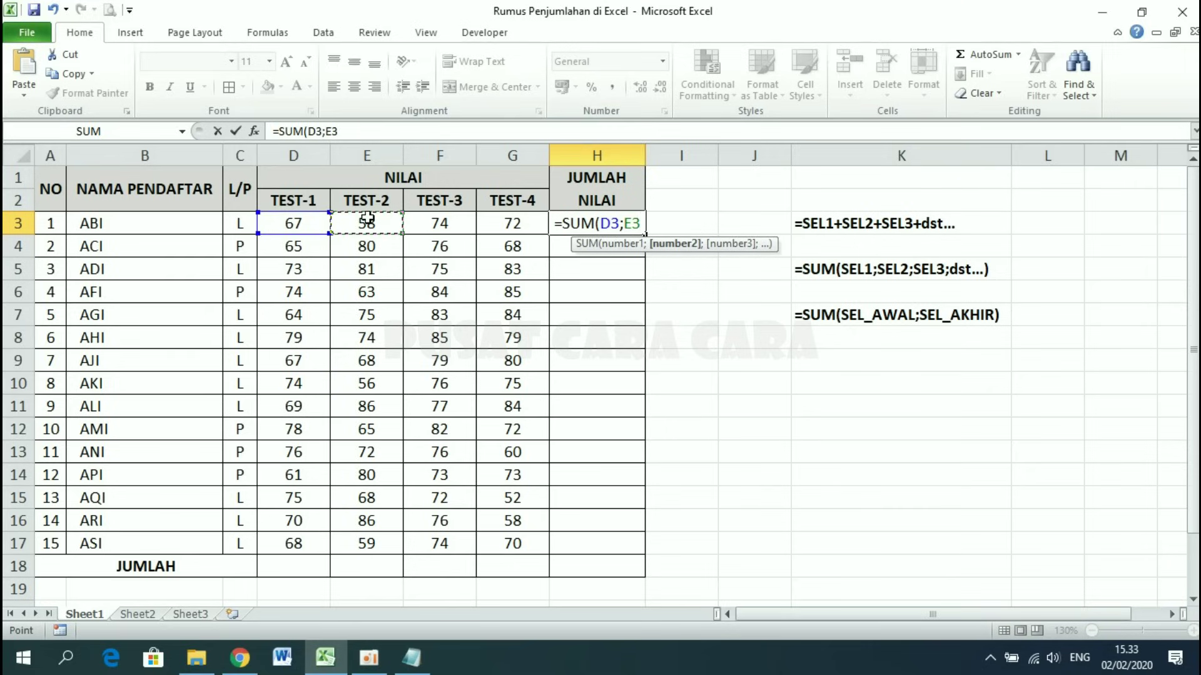
type(";")
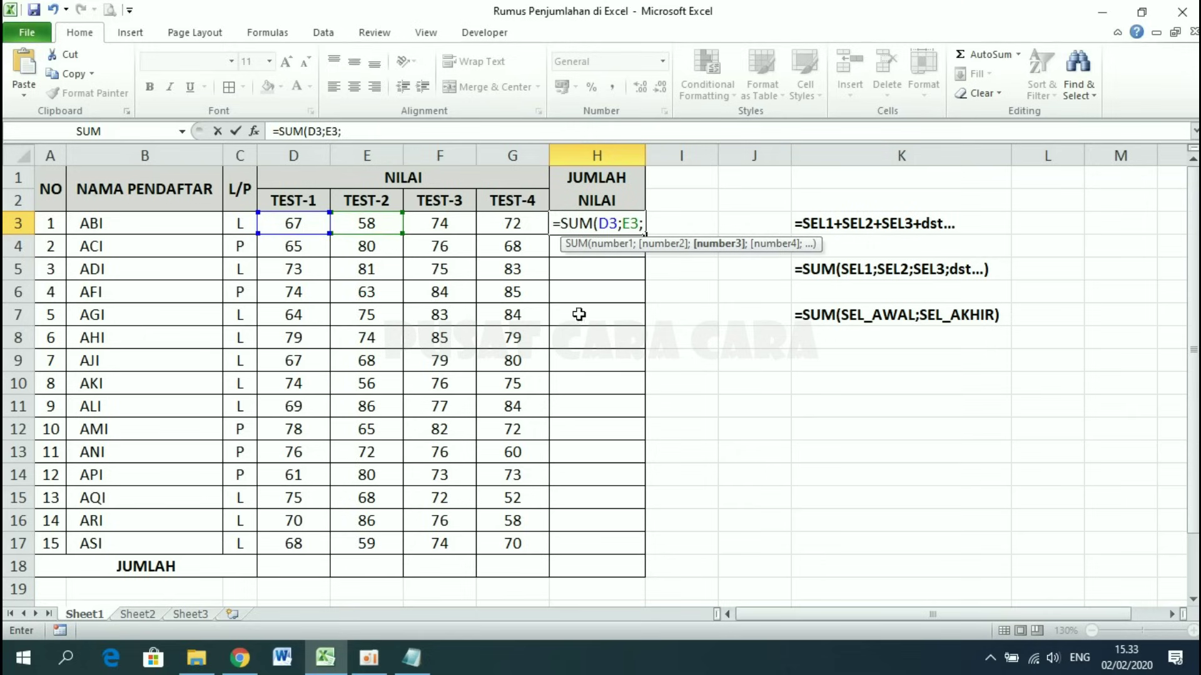
left_click(437, 220)
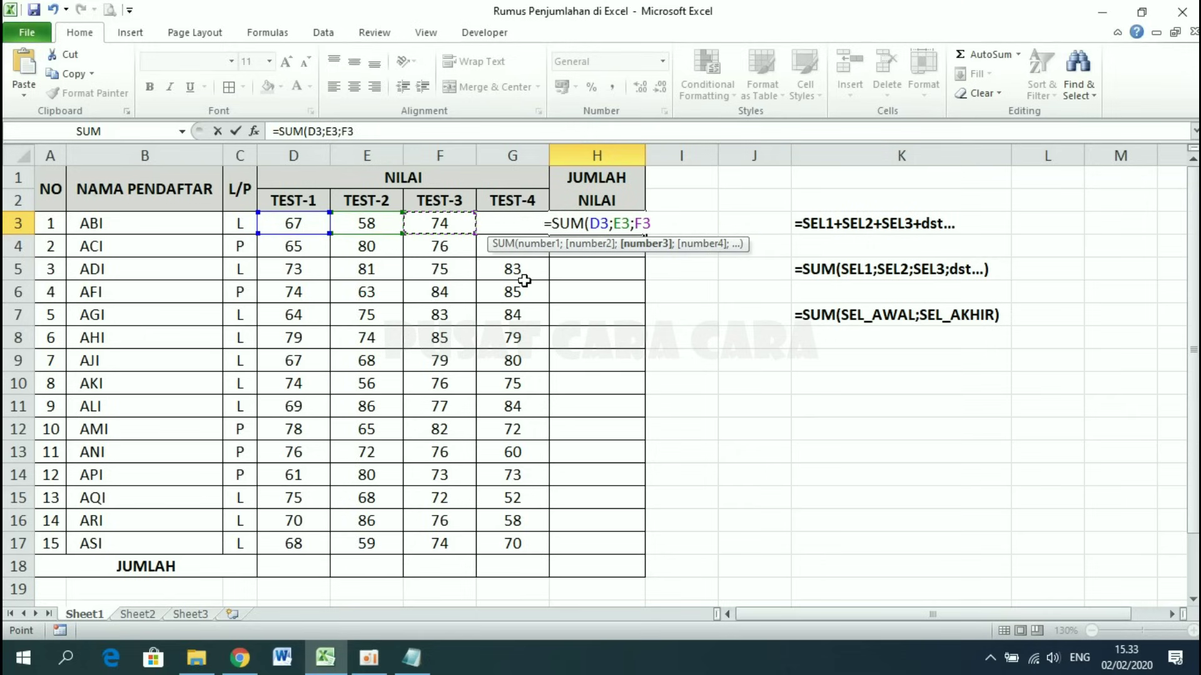
type(";")
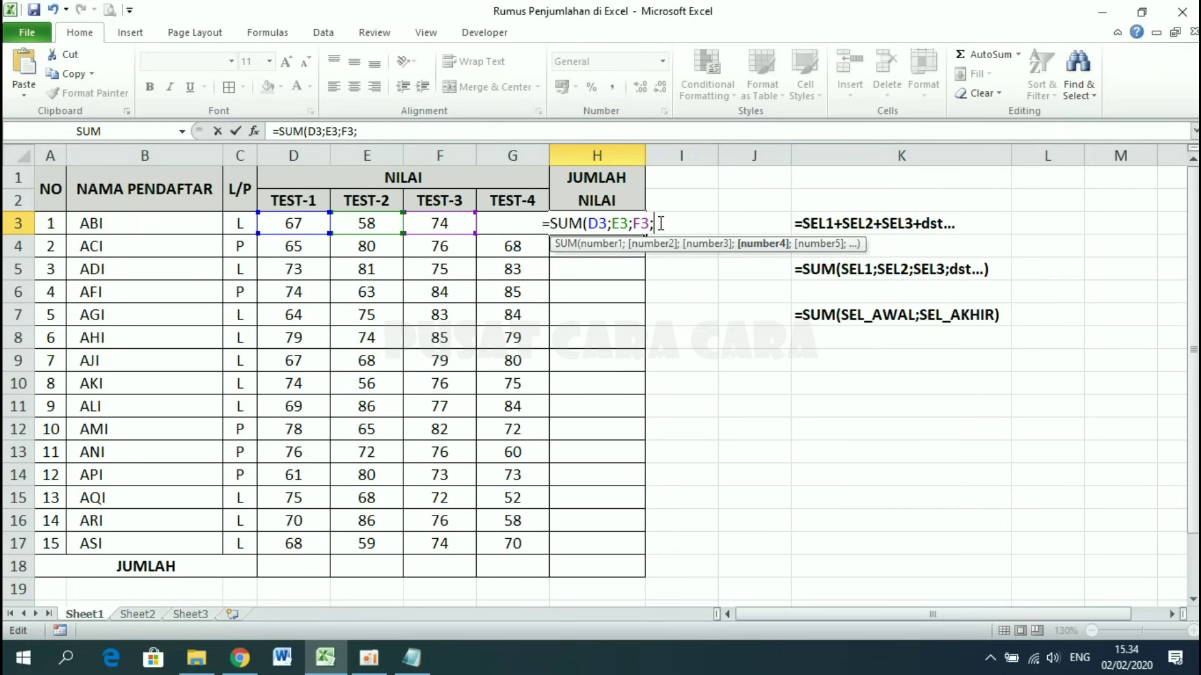
type("G3")
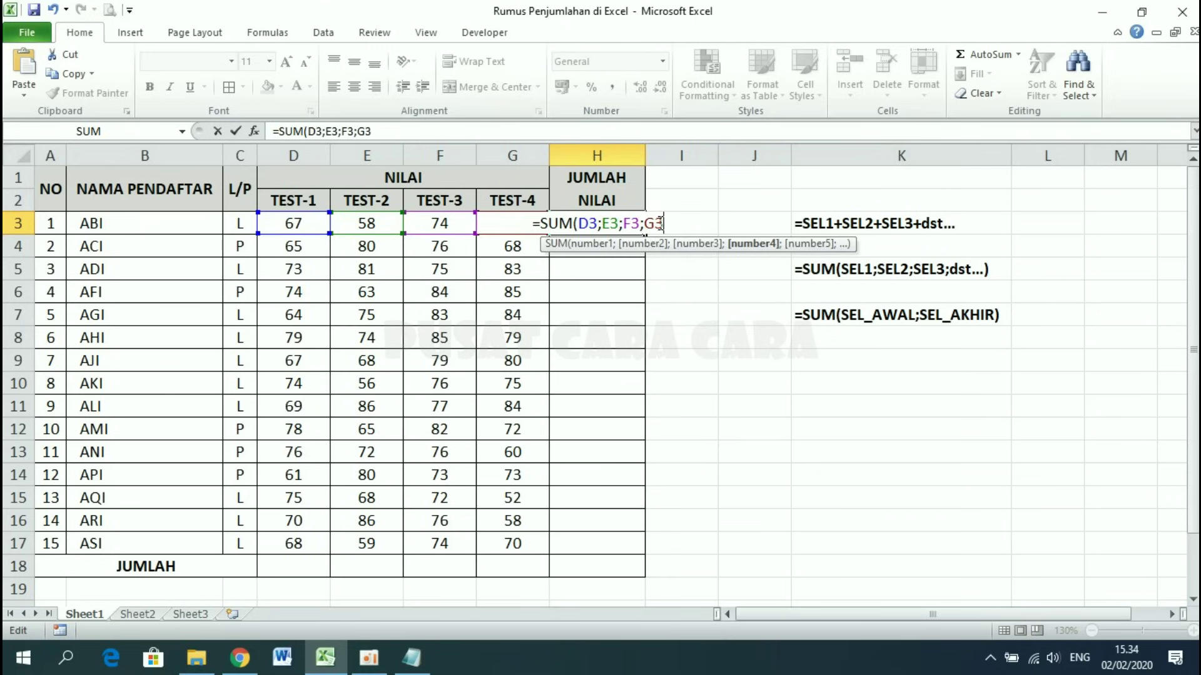
type(")")
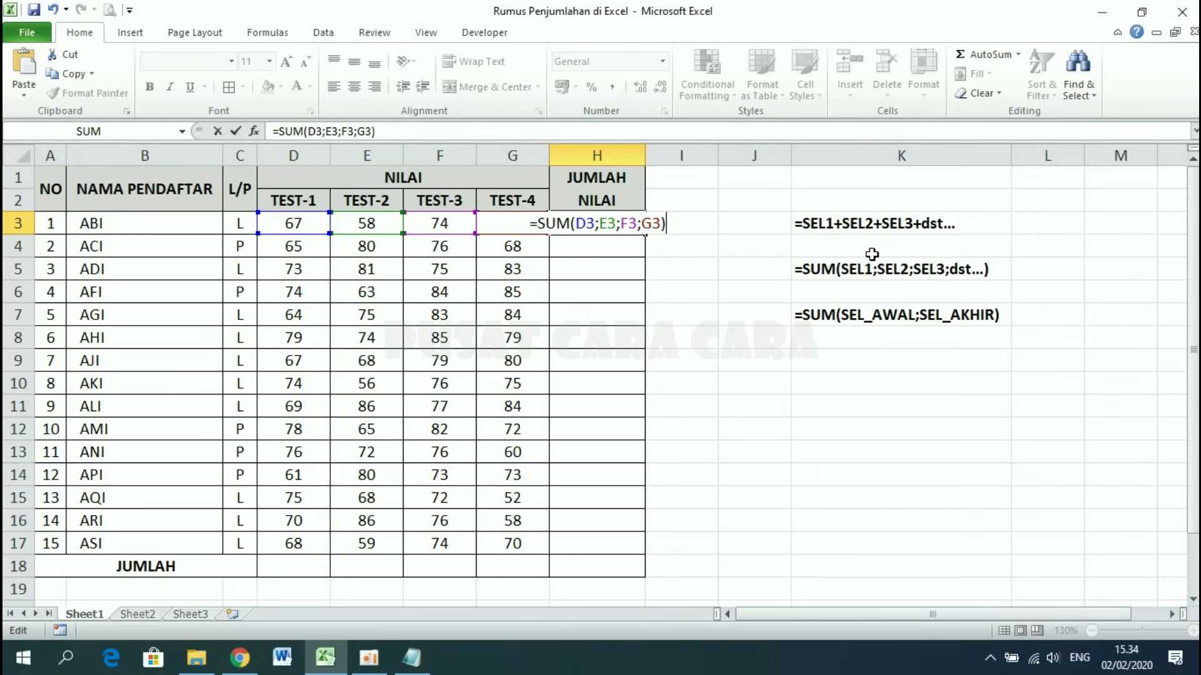
key("Return")
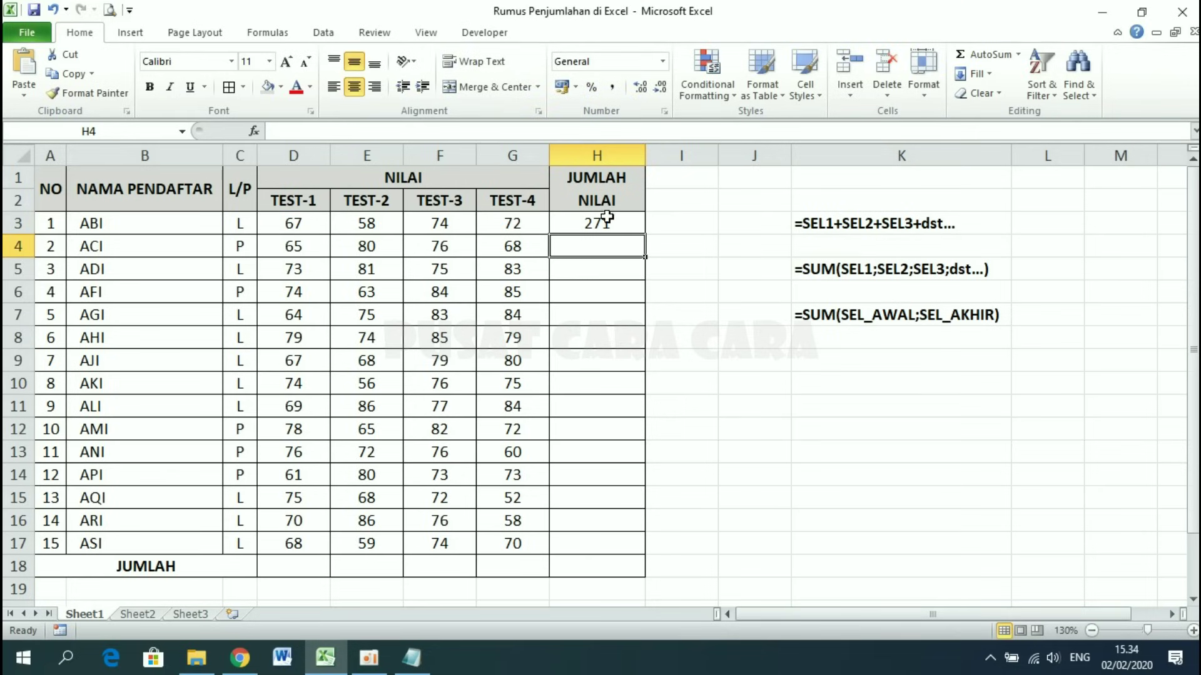
left_click(607, 218)
left_click(622, 242)
left_click(606, 223)
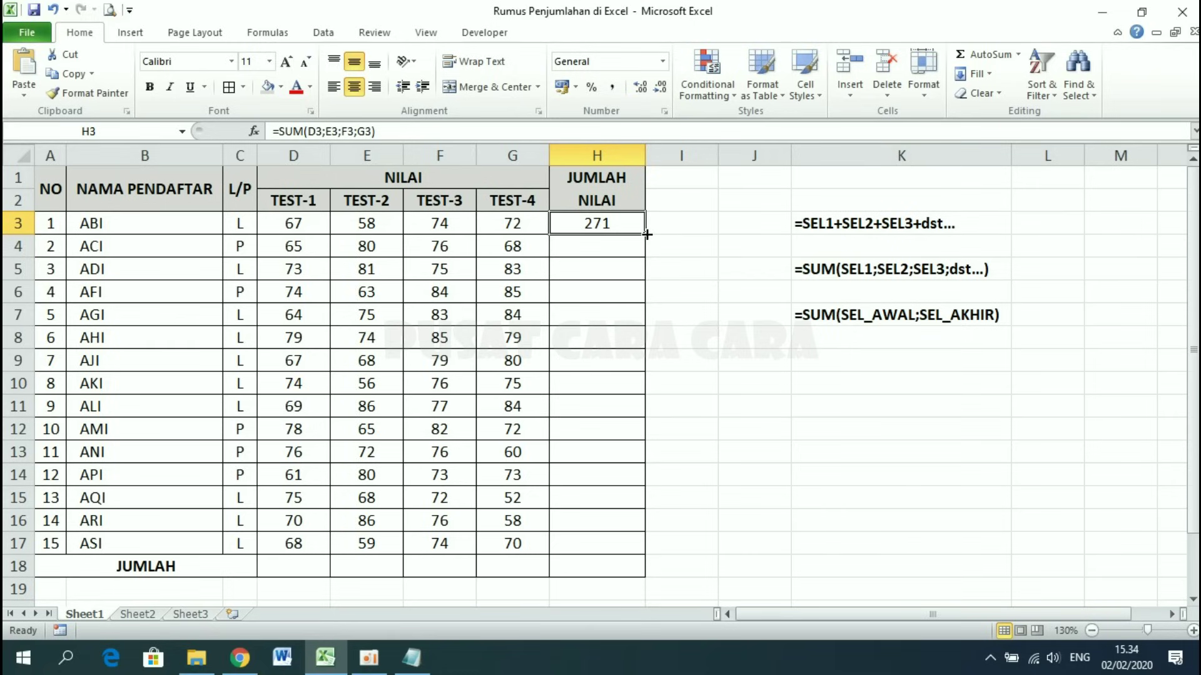
left_click_drag(646, 234, 630, 555)
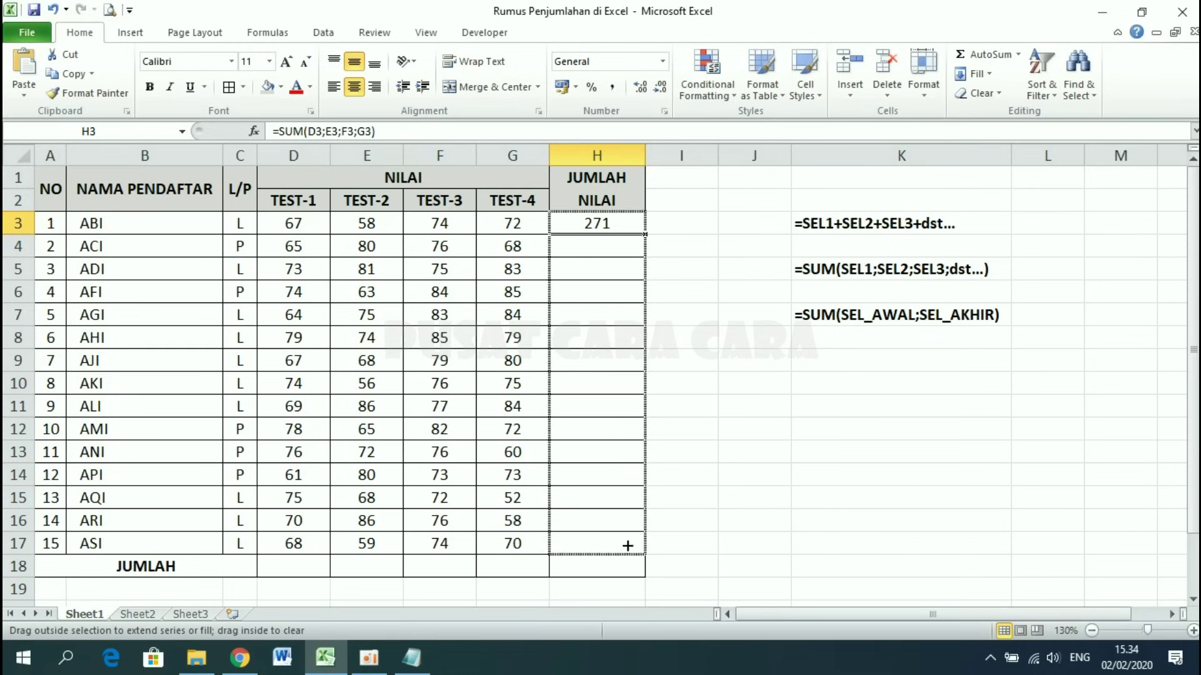
left_click(670, 407)
left_click(619, 263)
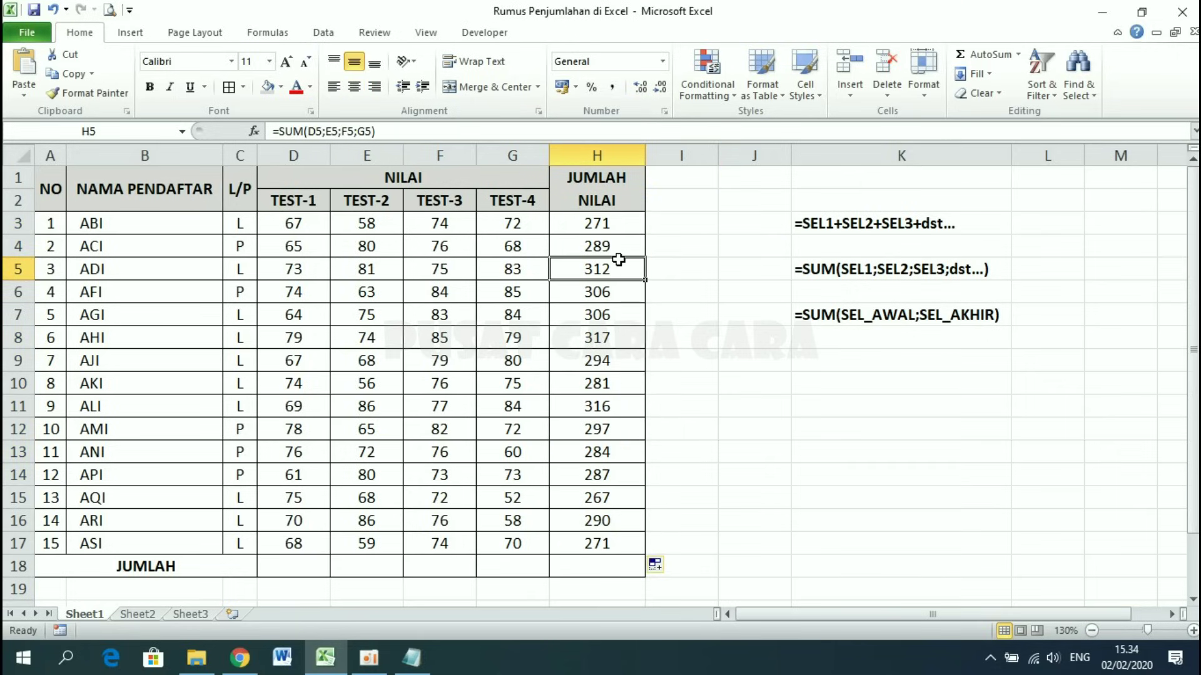
left_click(600, 220)
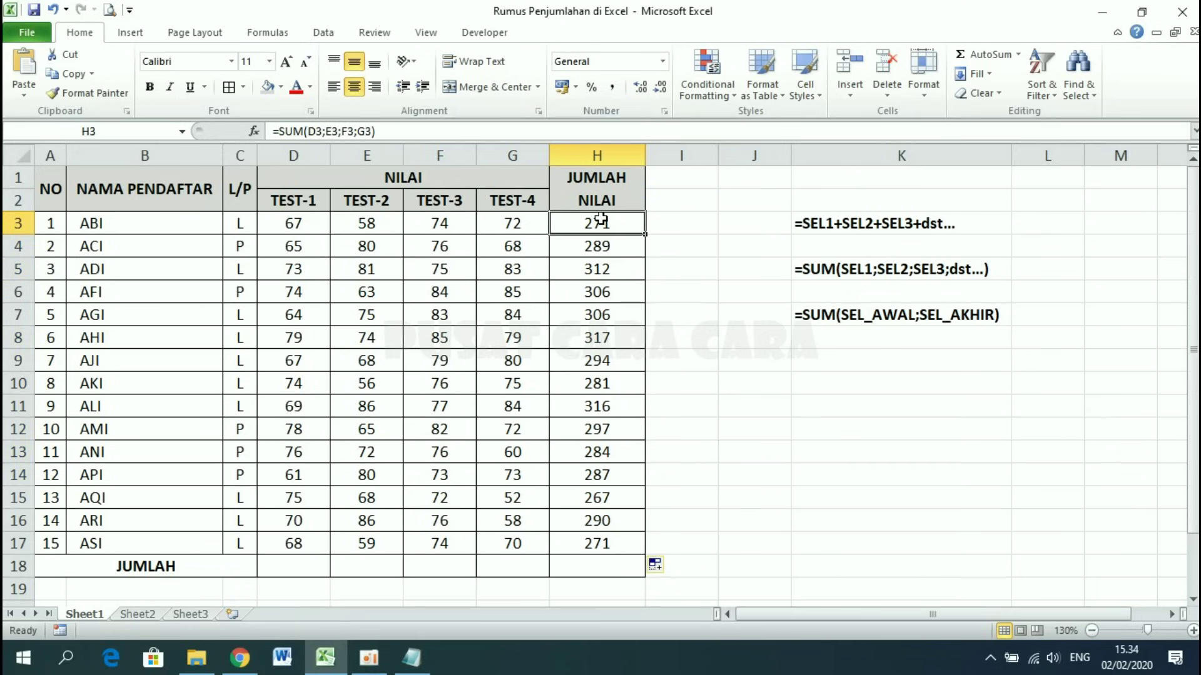
left_click_drag(599, 243, 604, 553)
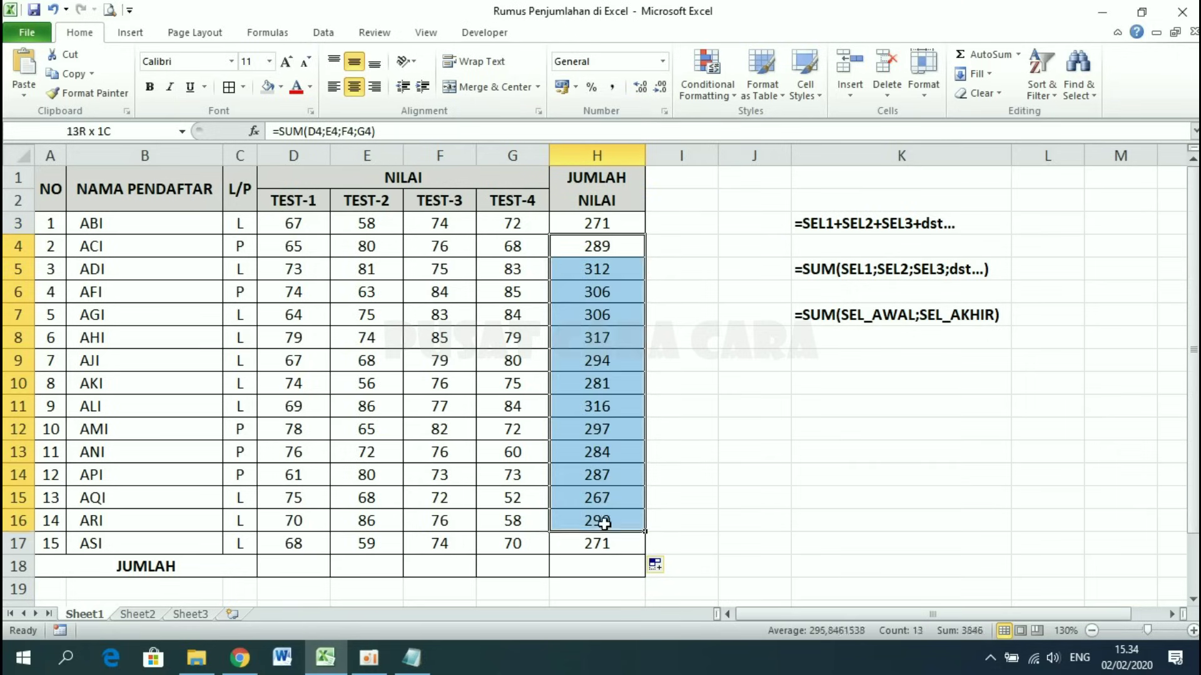
key("Delete")
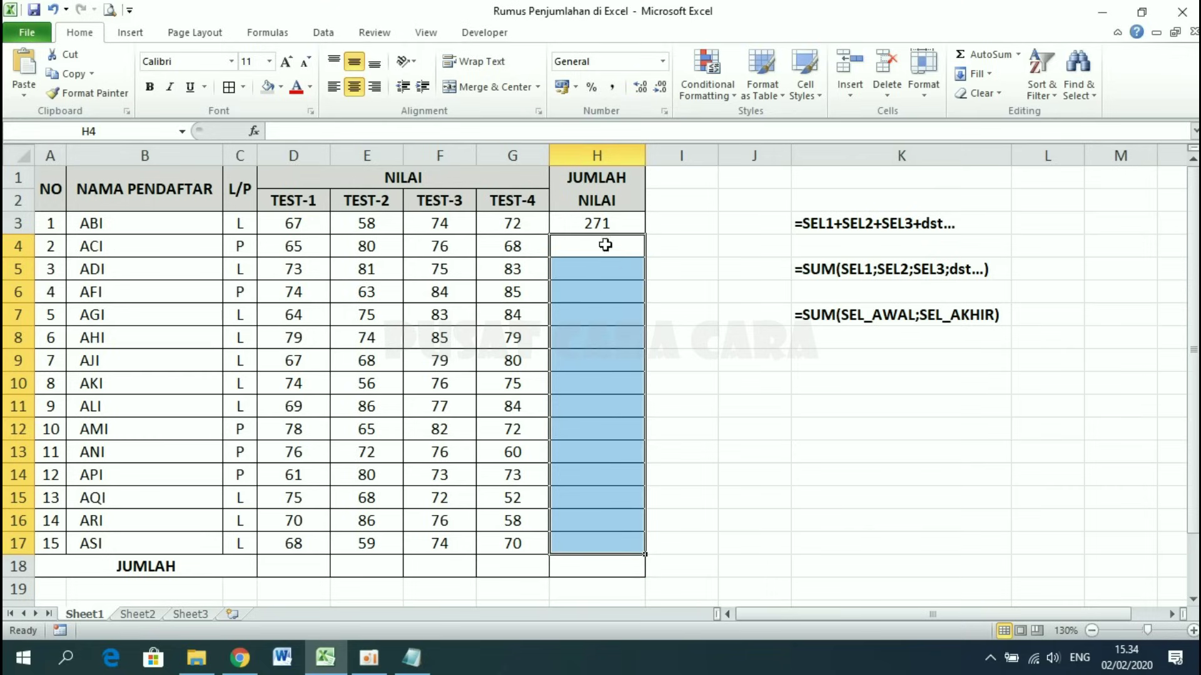
double_click(608, 224)
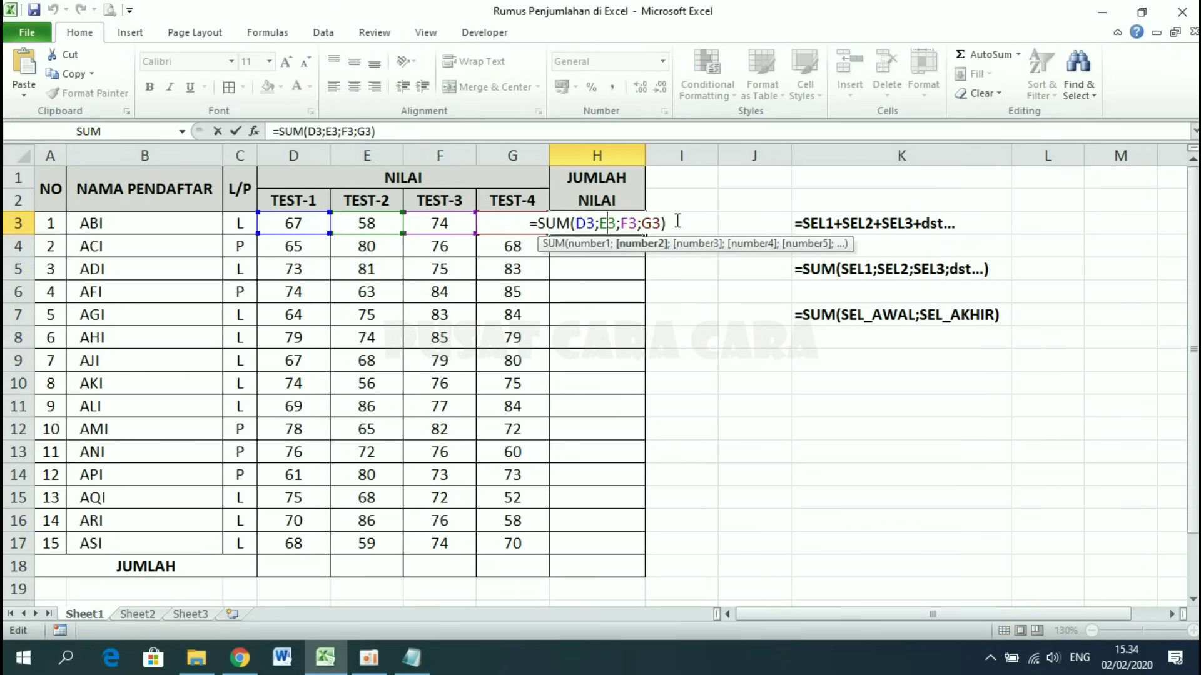
left_click(677, 224)
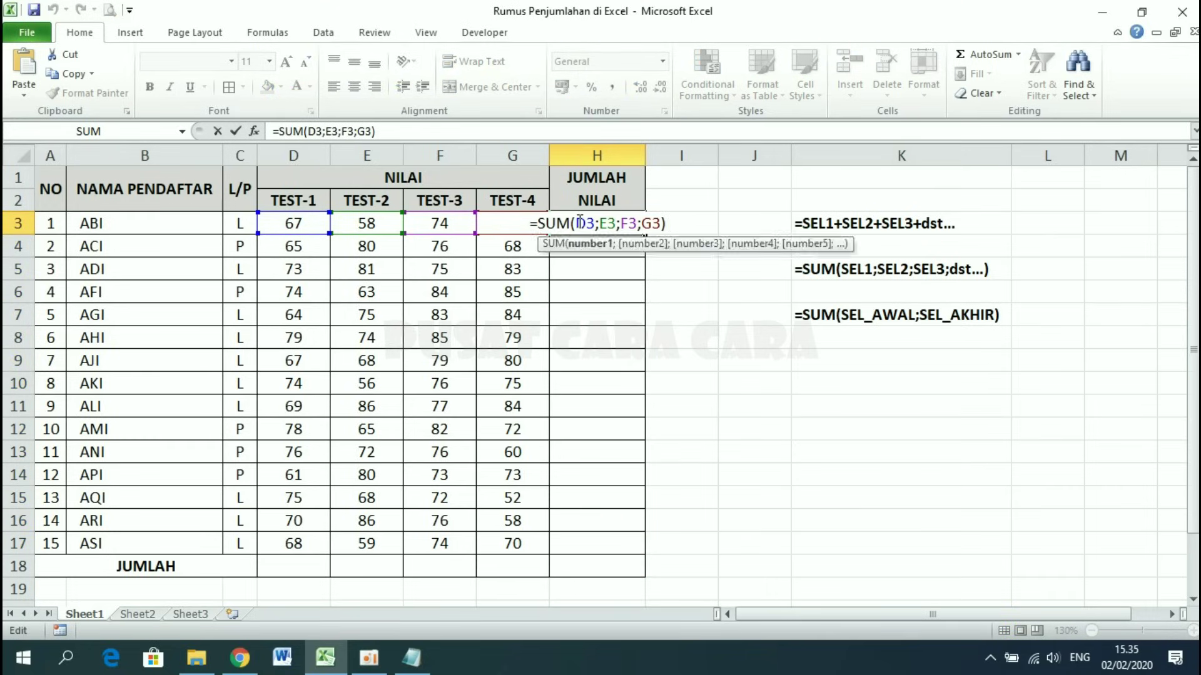
left_click_drag(576, 223, 668, 222)
left_click(668, 222)
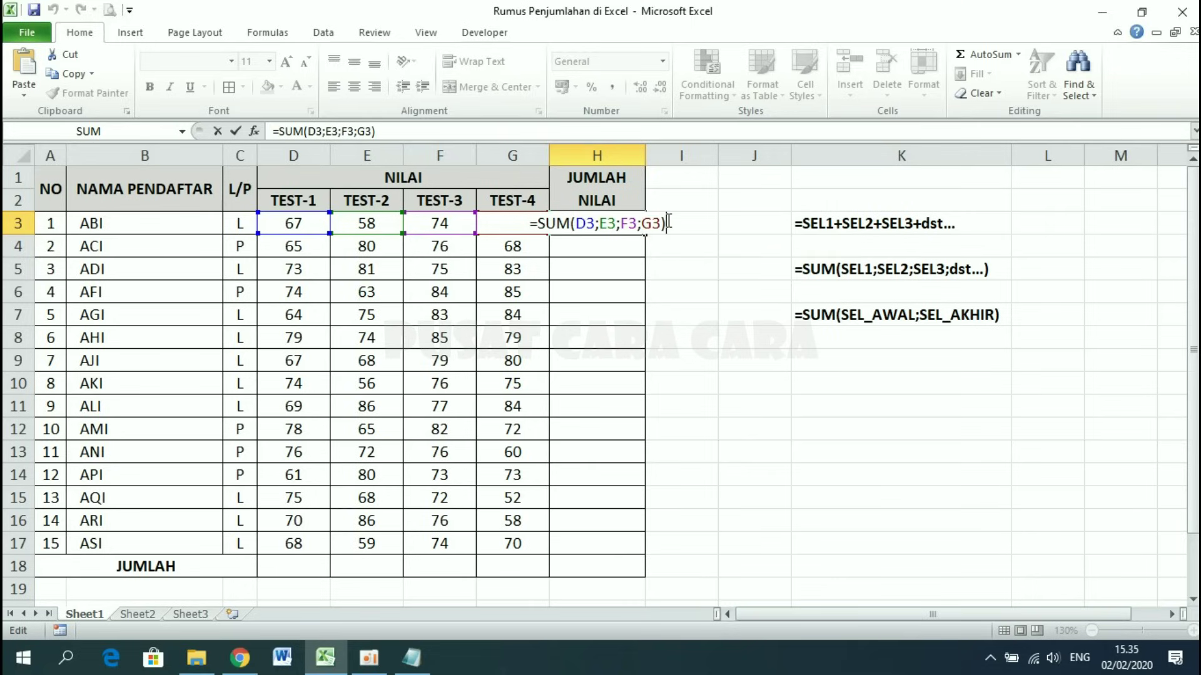
left_click(646, 222)
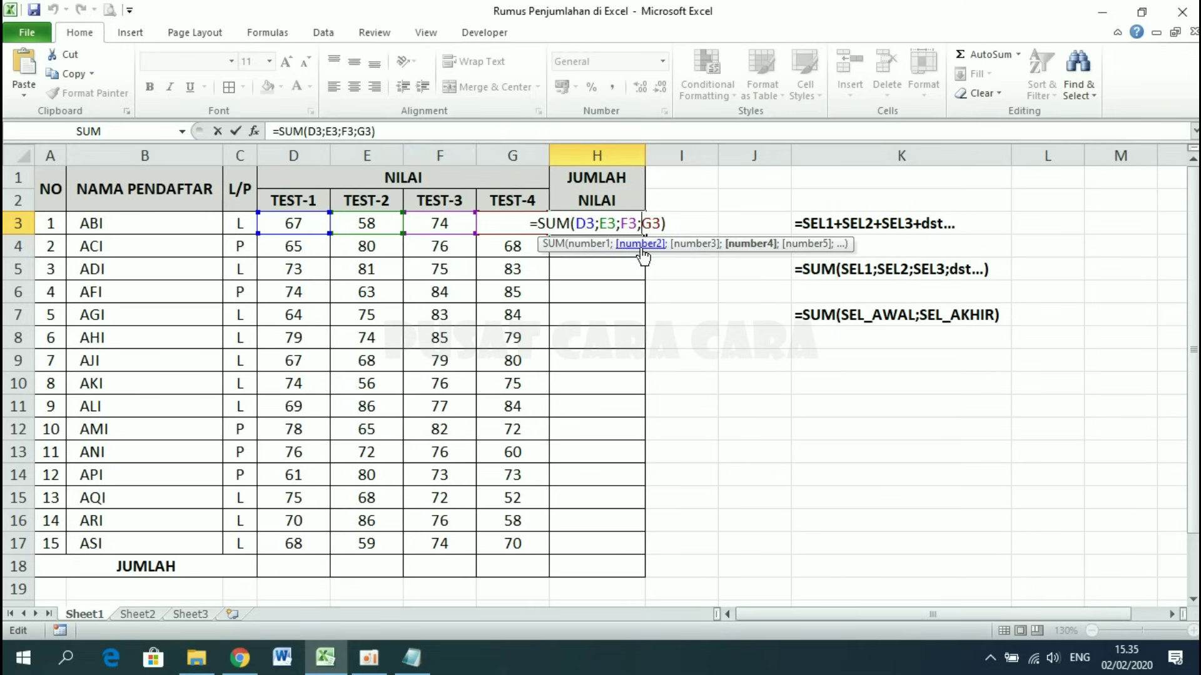
key("Return")
left_click_drag(598, 246, 611, 539)
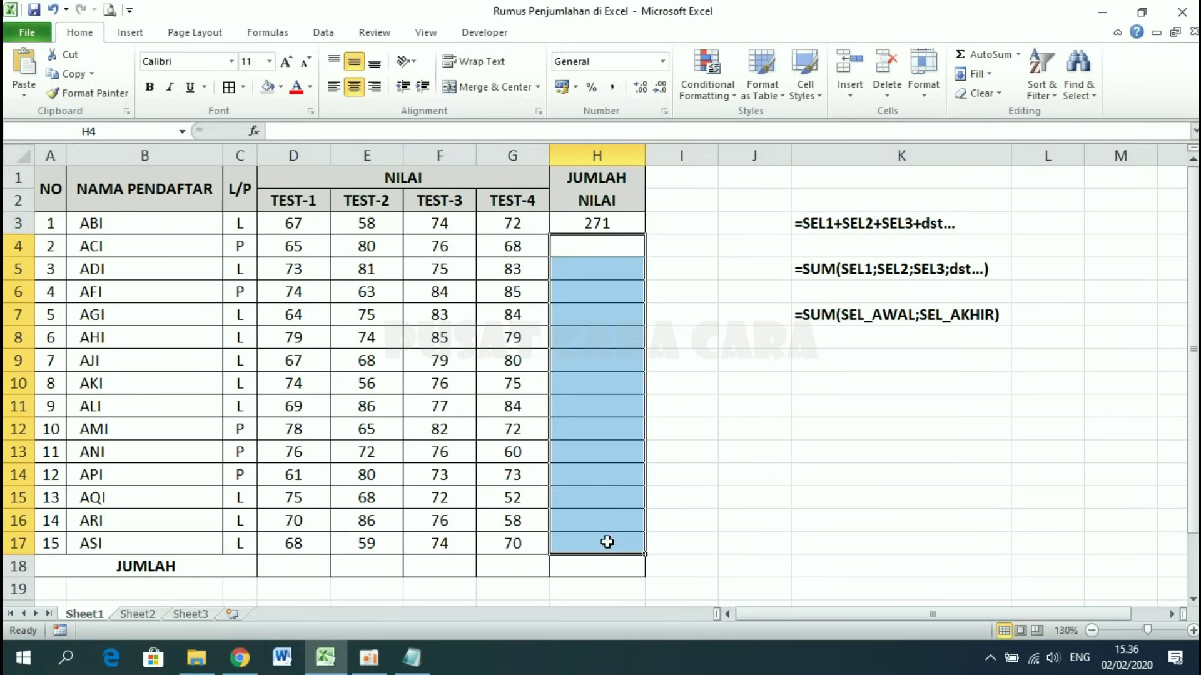
left_click(613, 221)
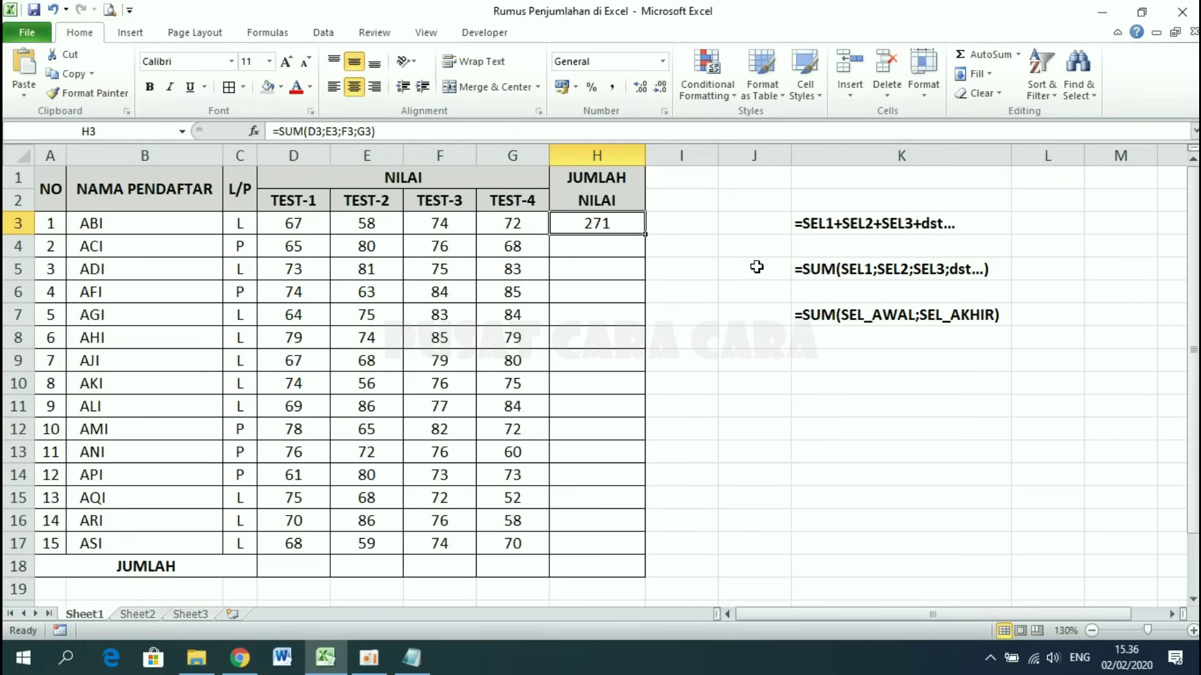
left_click(813, 315)
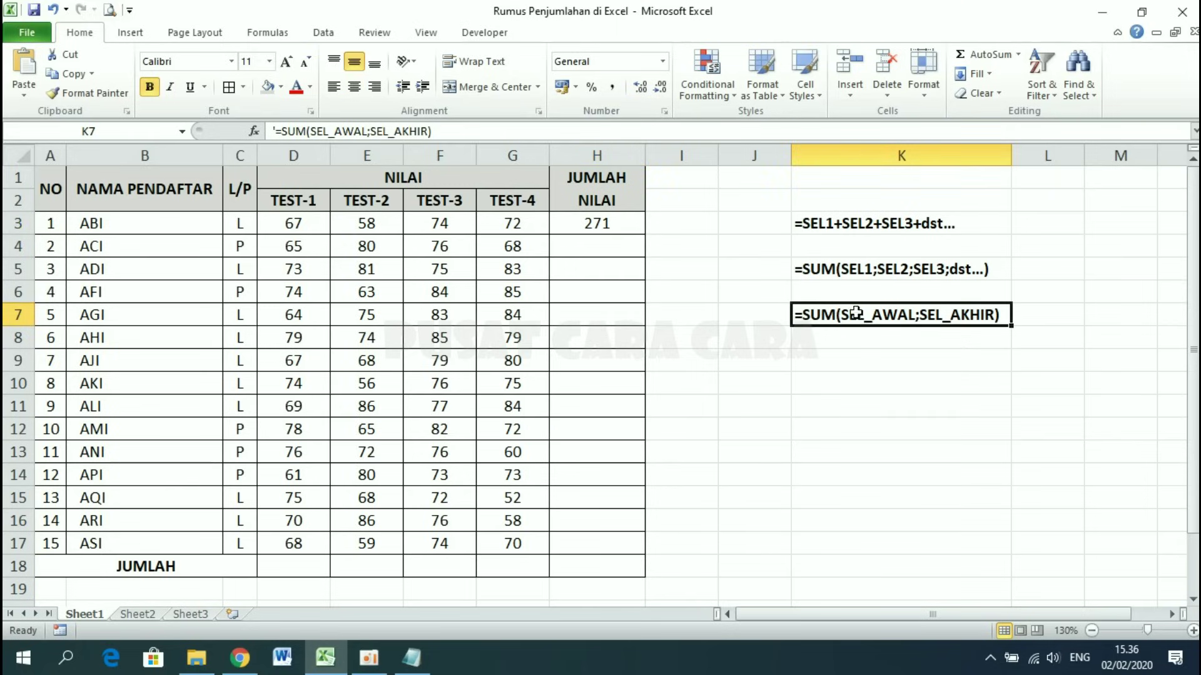
Correct the K7 example to =SUM(SEL_AWAL:SEL_AKHIR), replacing the semicolon with a colon.
double_click(922, 315)
key("BackSpace")
type(":")
key("Return")
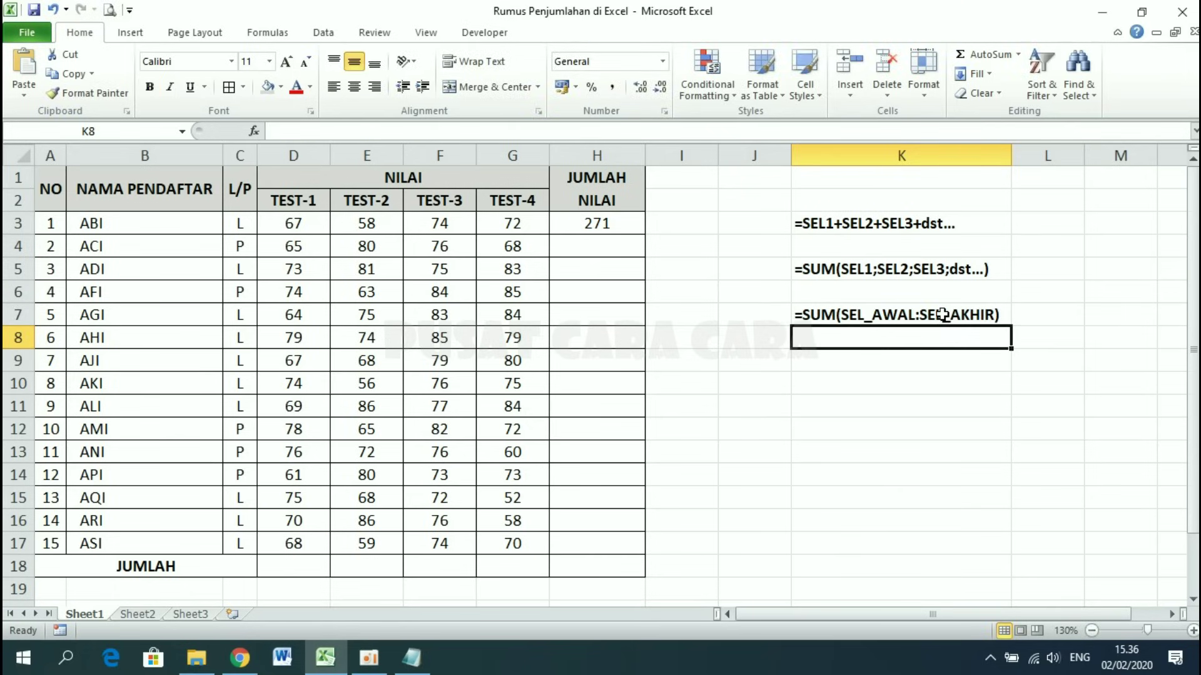
left_click(942, 314)
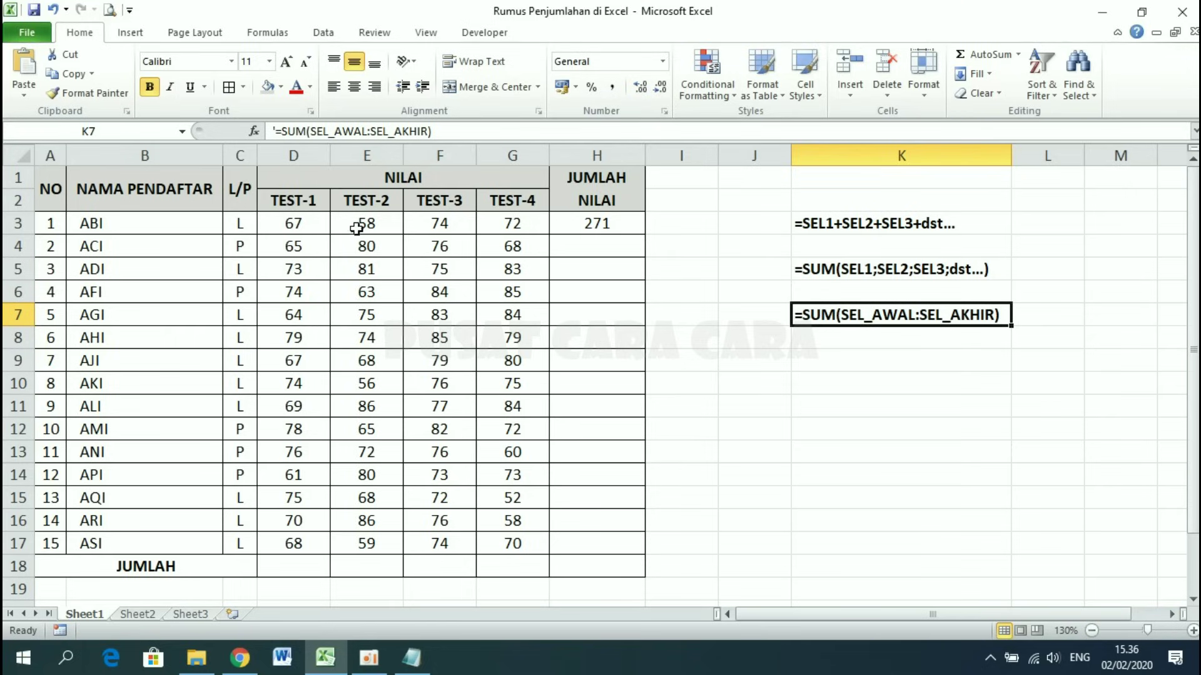
Check the sums of ABI's scores and the TEST-1 column, then clear H3.
left_click_drag(302, 220, 513, 223)
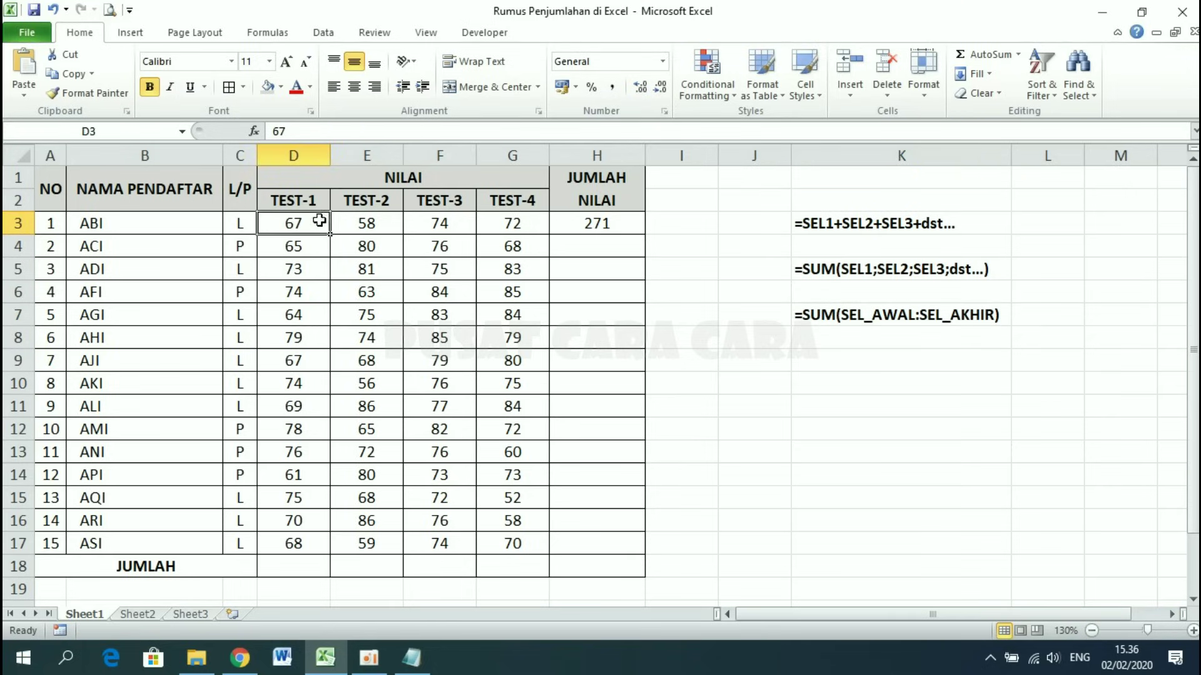
left_click_drag(324, 228, 307, 534)
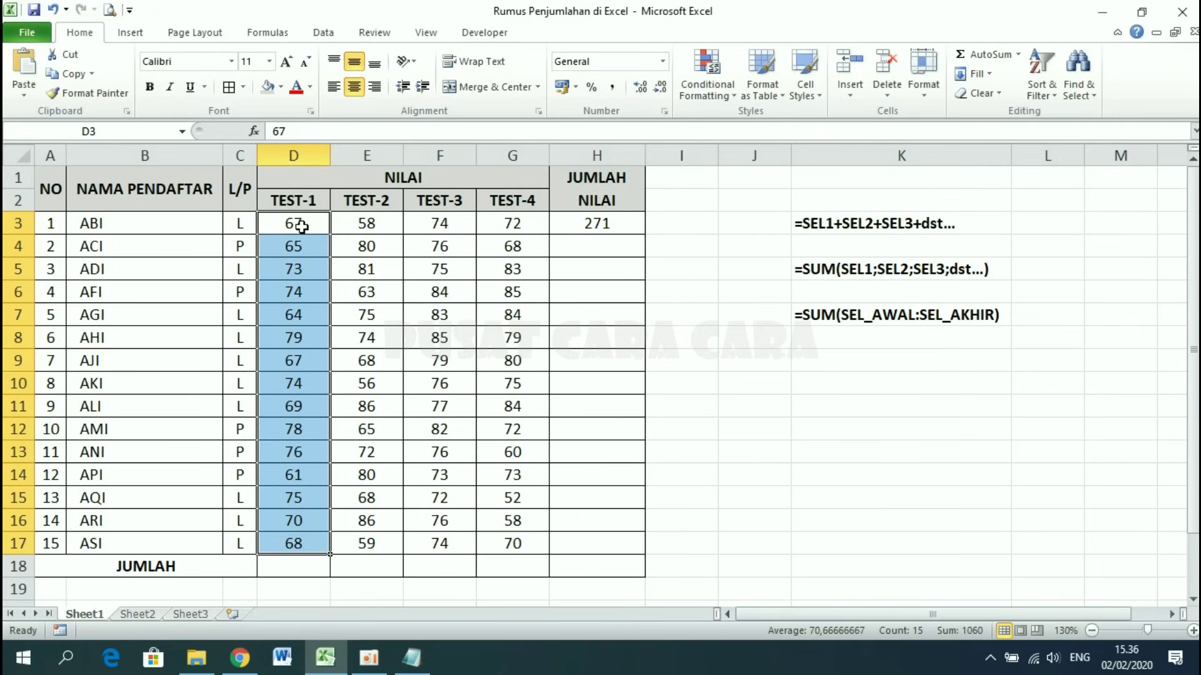
left_click(302, 225)
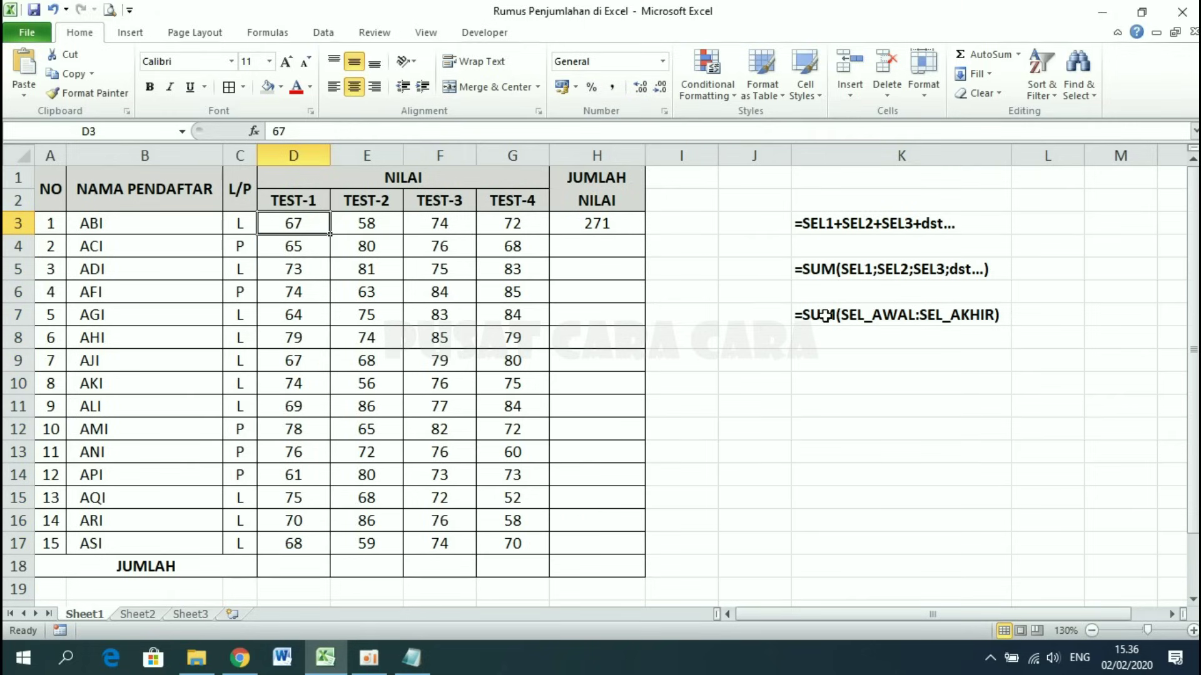
left_click(619, 225)
key("Delete")
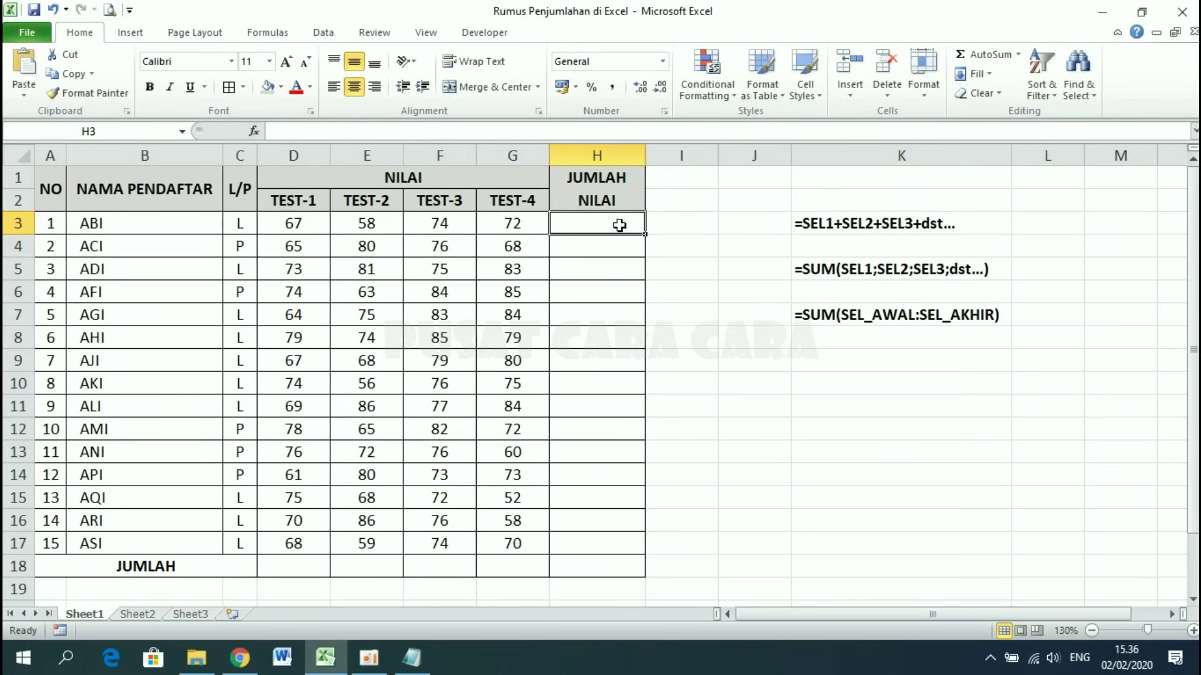
Enter =SUM(D3:G3) in H3 by dragging across ABI's four test scores.
type("=SUM")
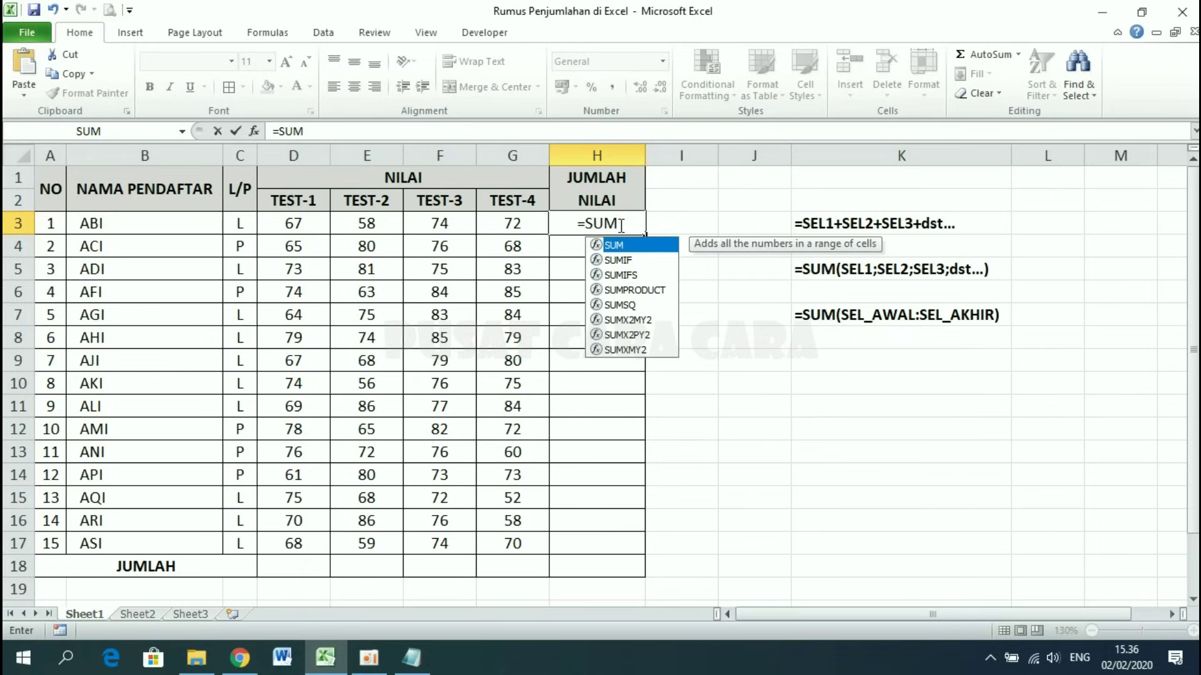
type("(")
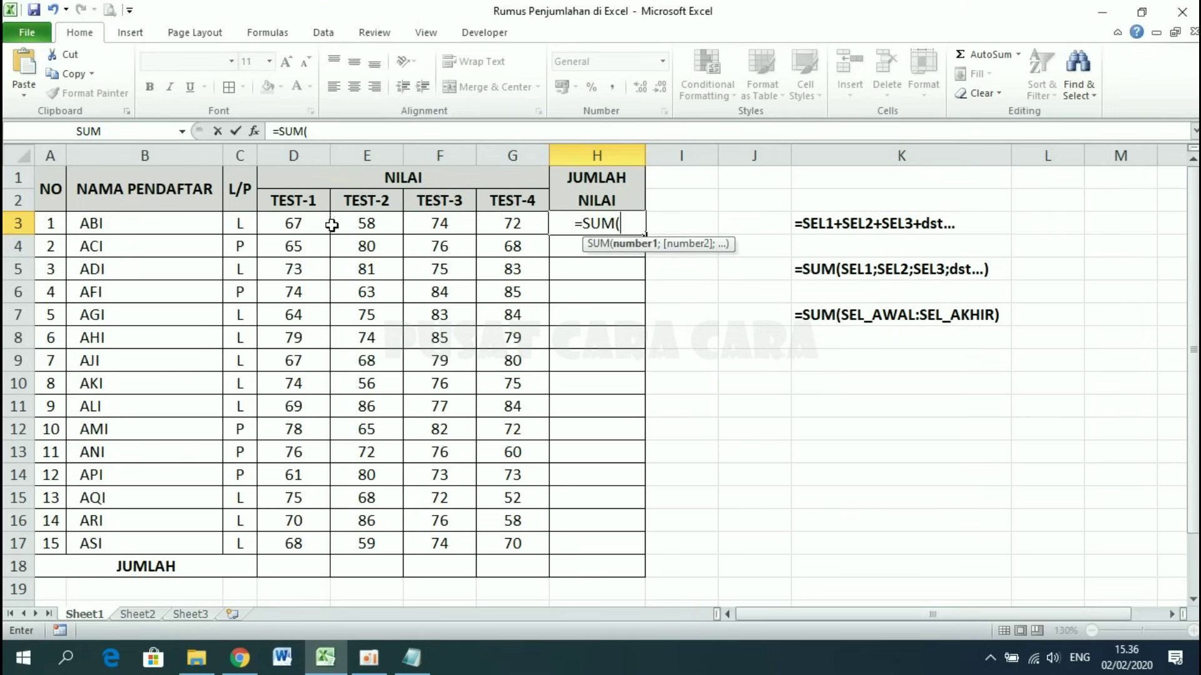
left_click_drag(300, 221, 385, 226)
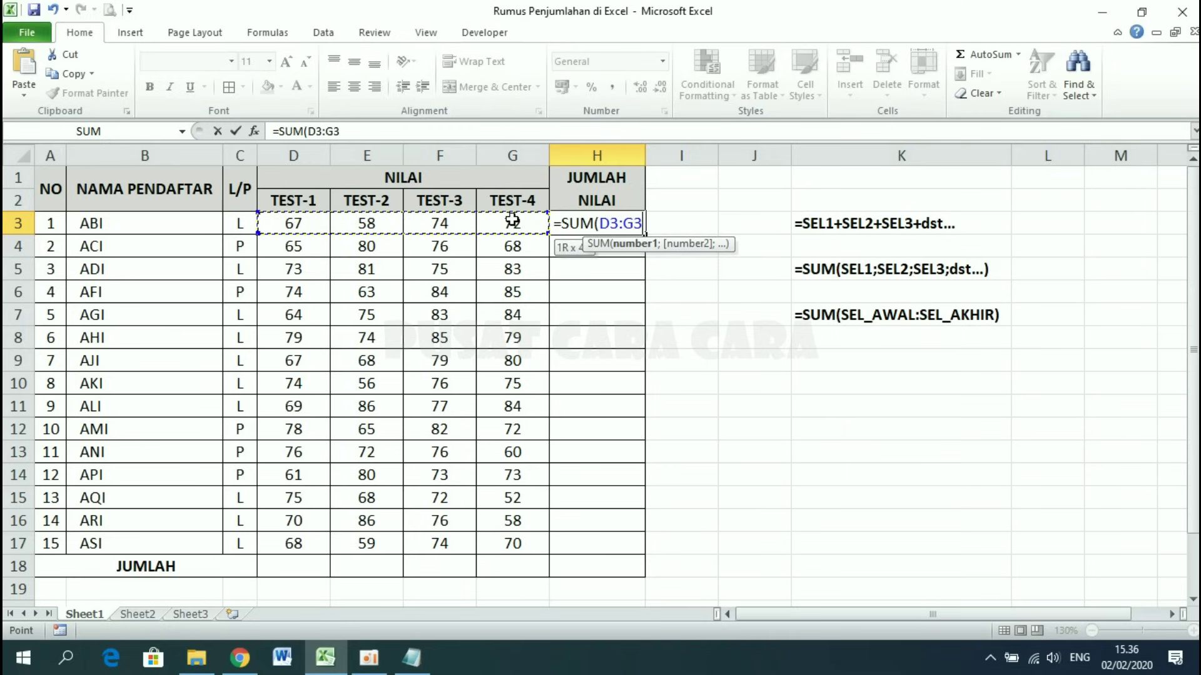
left_click_drag(386, 227, 511, 223)
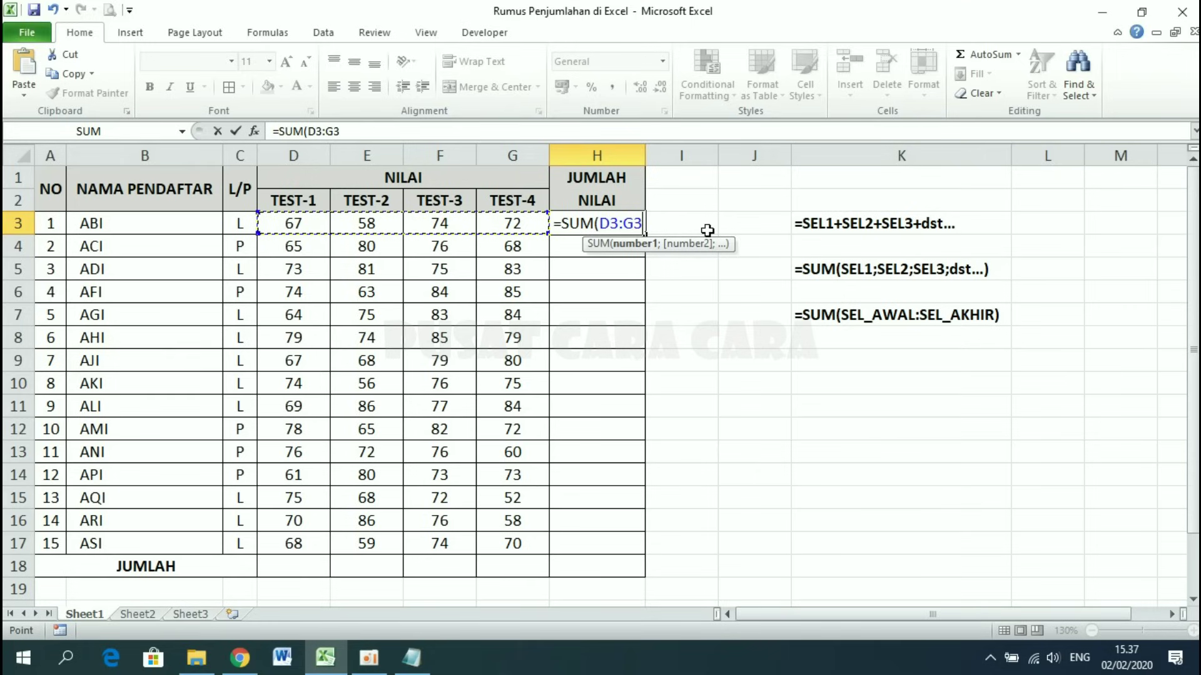
type(")")
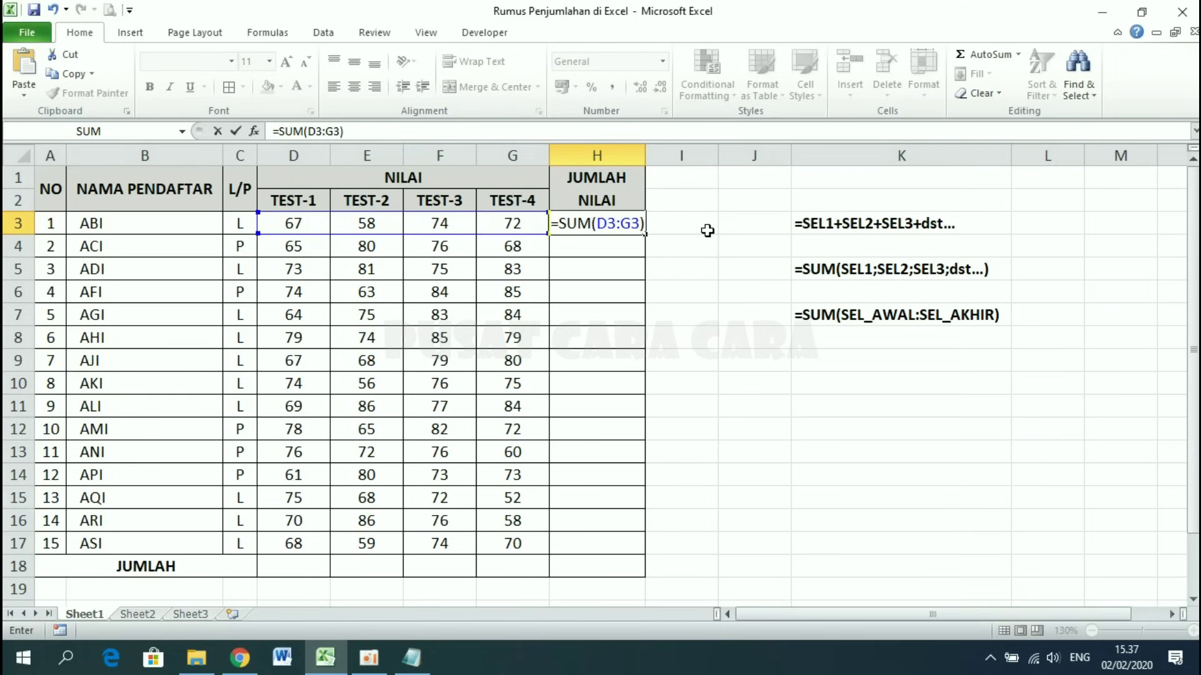
key("Return")
Fill the =SUM(D3:G3) total down from H3 through H17.
left_click(615, 223)
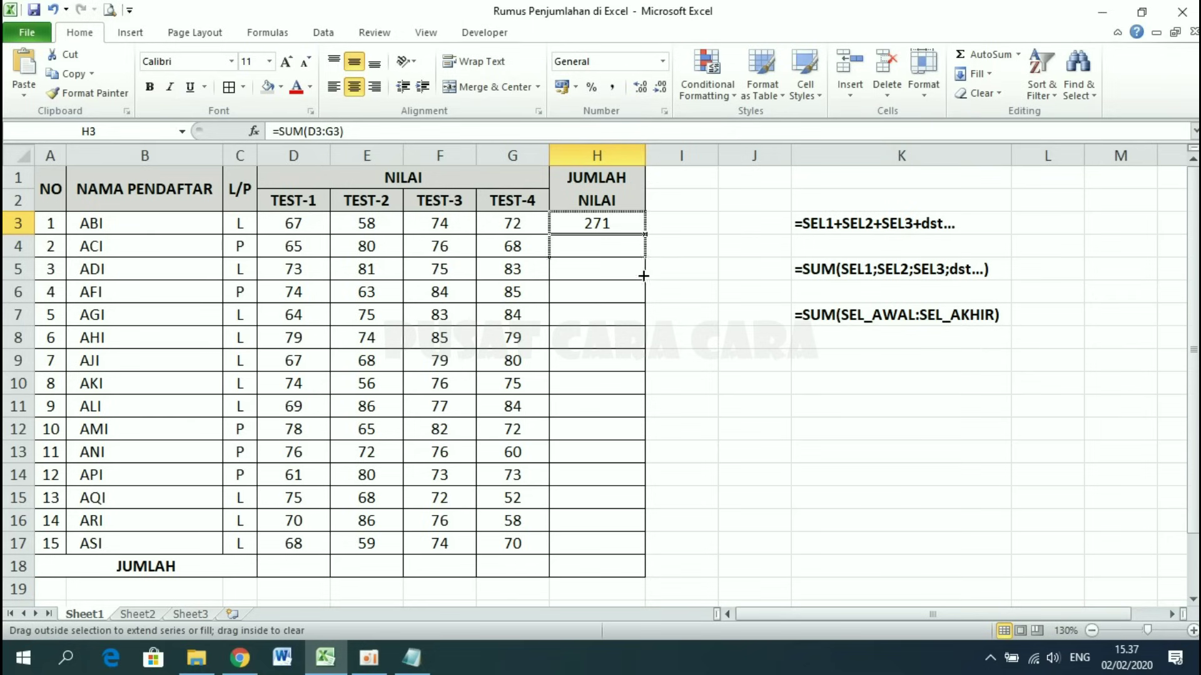
left_click_drag(645, 236, 630, 555)
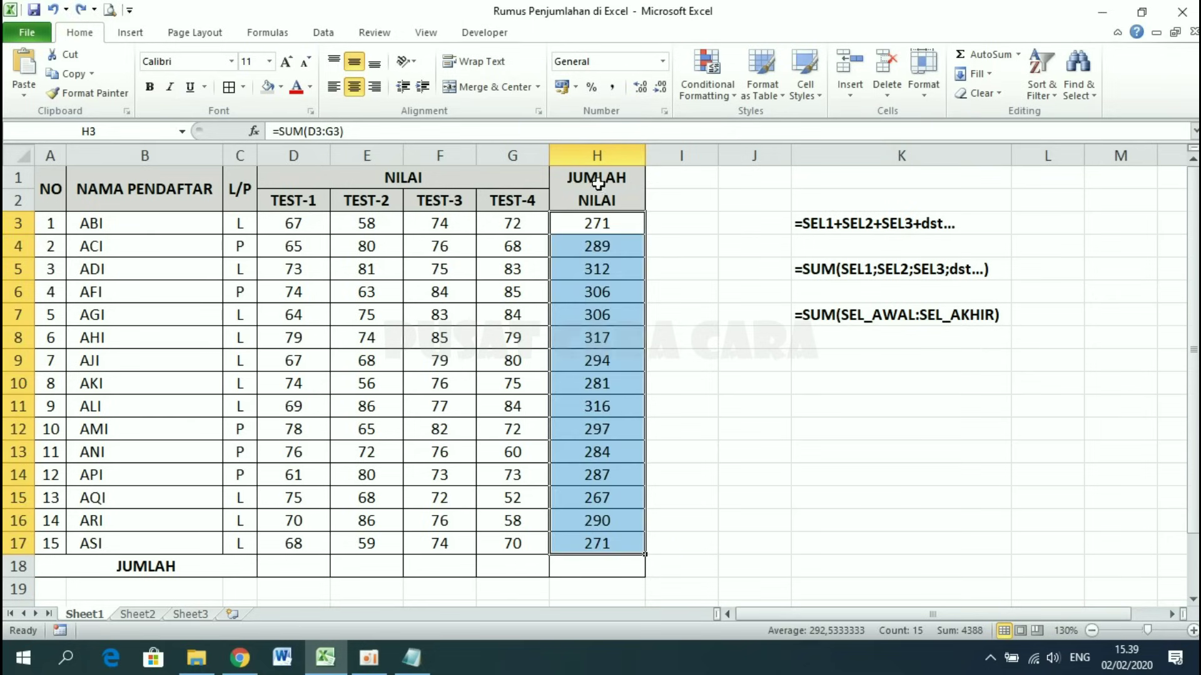
left_click(830, 310)
Delete the totals in H3:H17, review the row 3 and TEST-1 scores, and reselect H3.
left_click_drag(619, 225, 613, 544)
key("Delete")
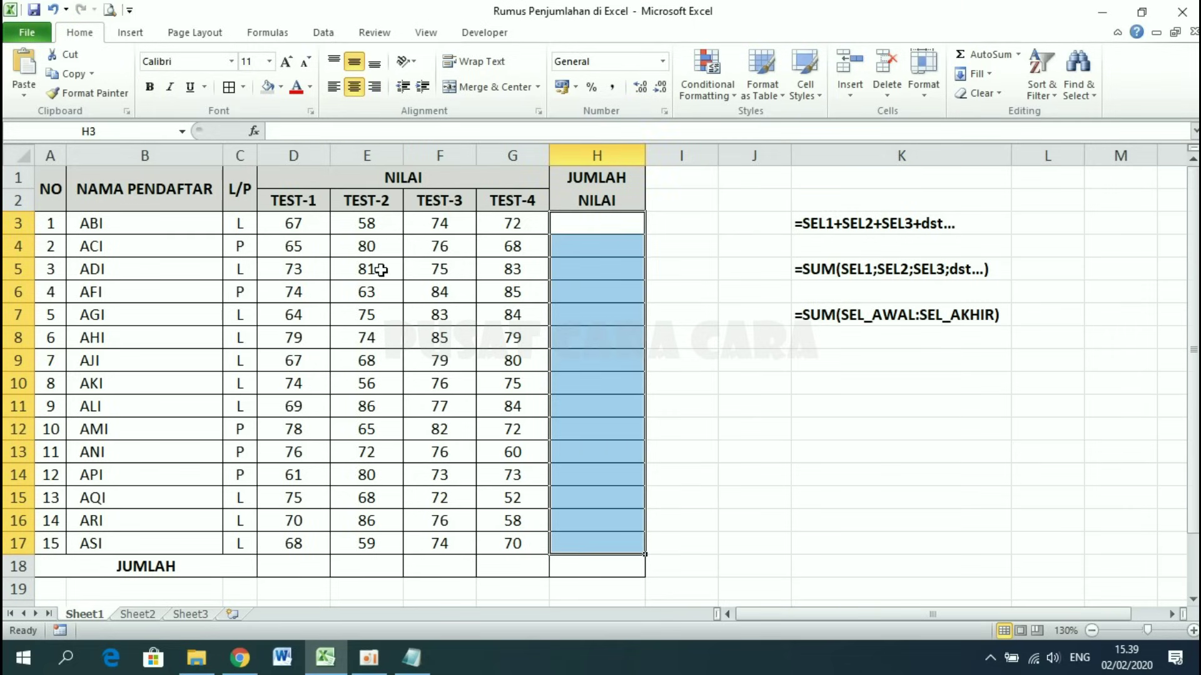
left_click_drag(308, 225, 550, 226)
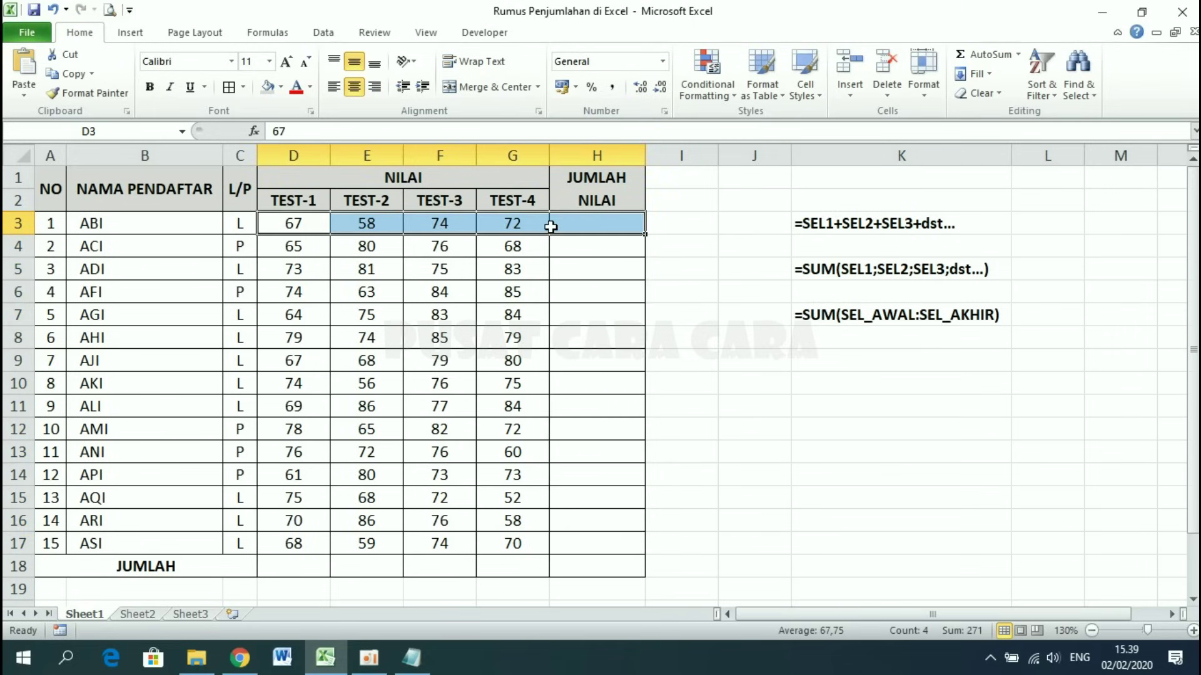
left_click(576, 228)
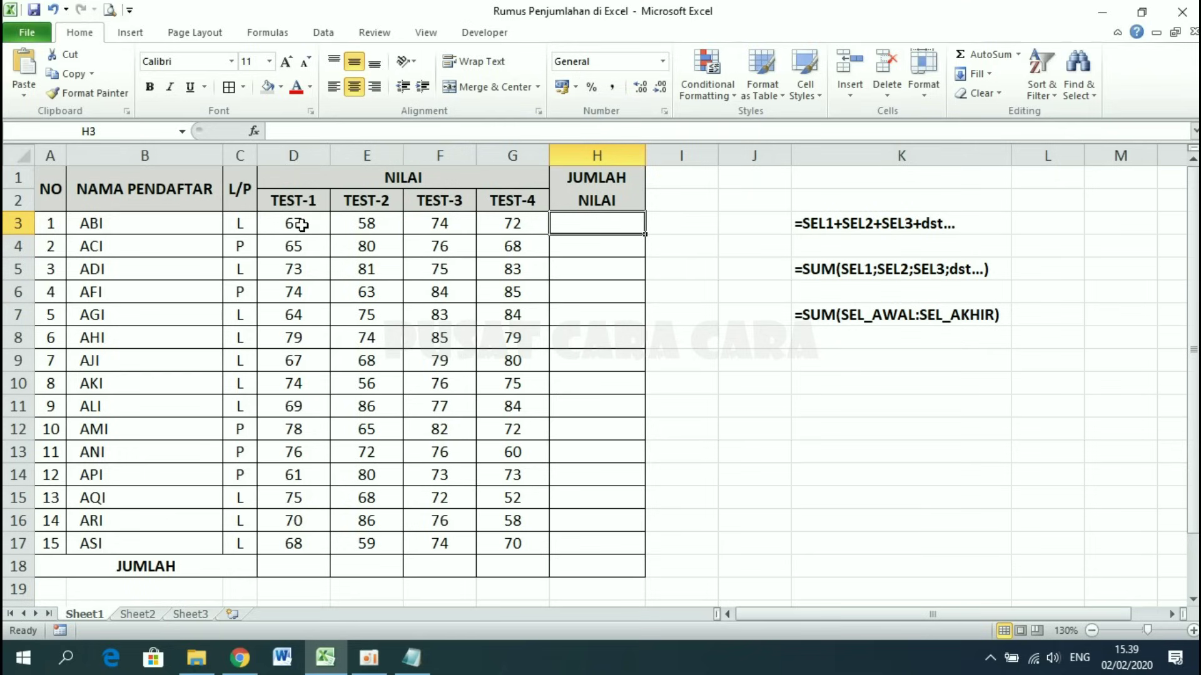
left_click_drag(301, 225, 481, 224)
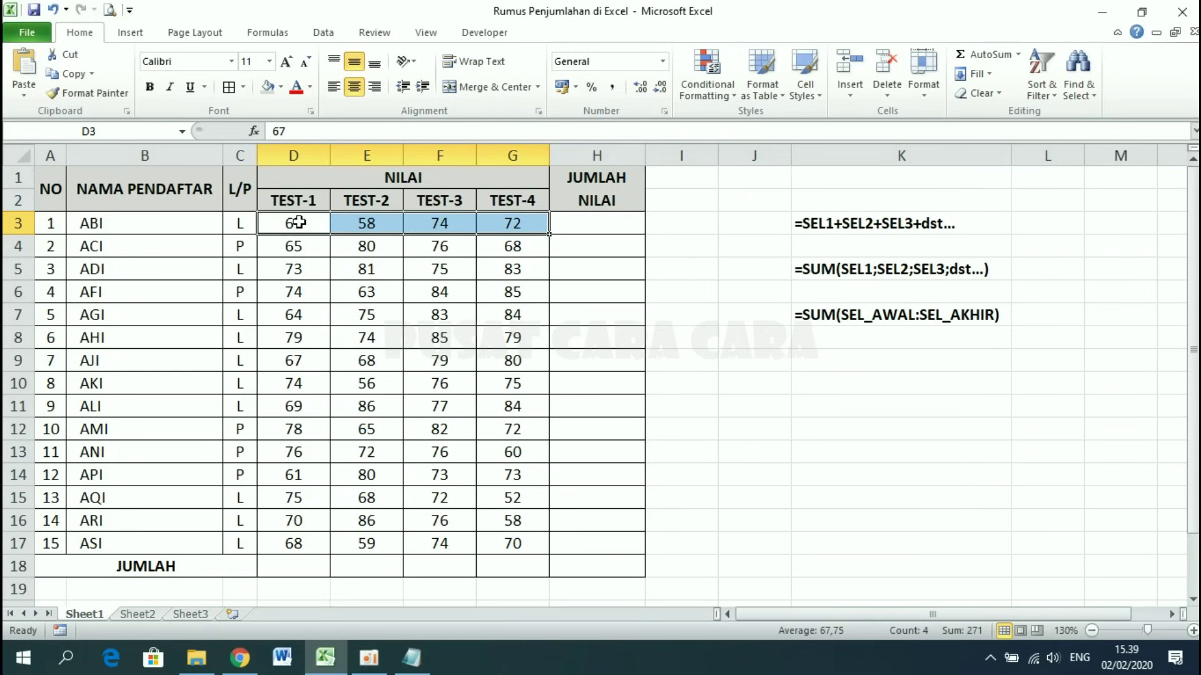
left_click_drag(299, 224, 303, 519)
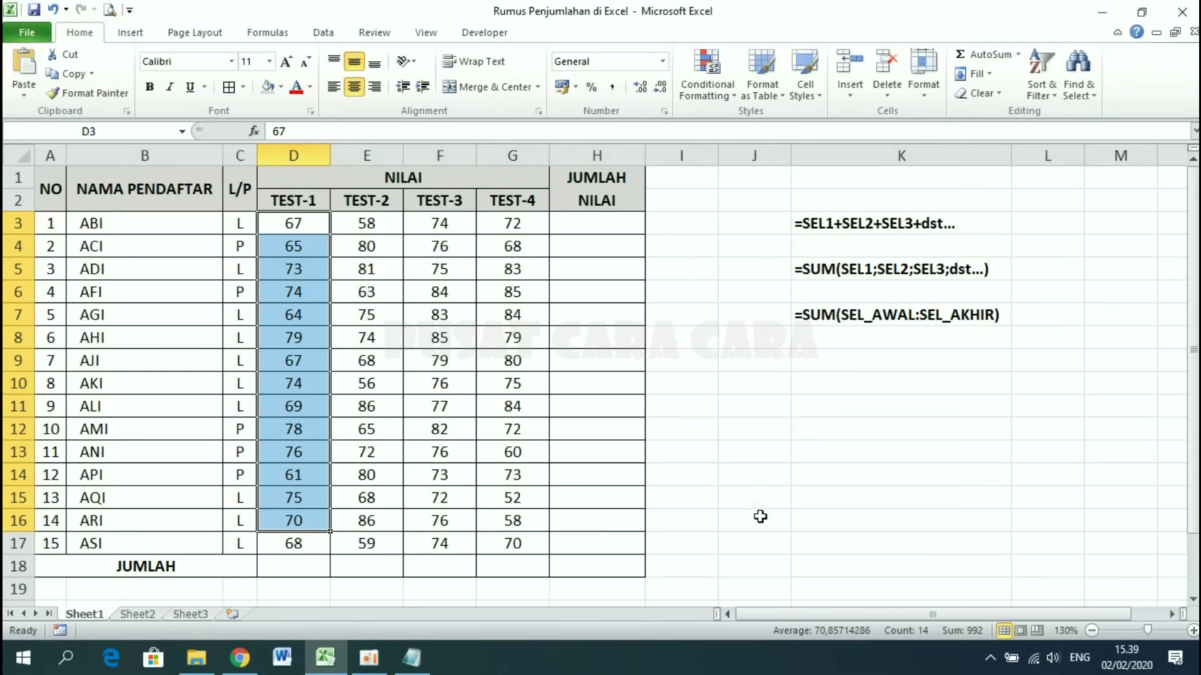
left_click(751, 539)
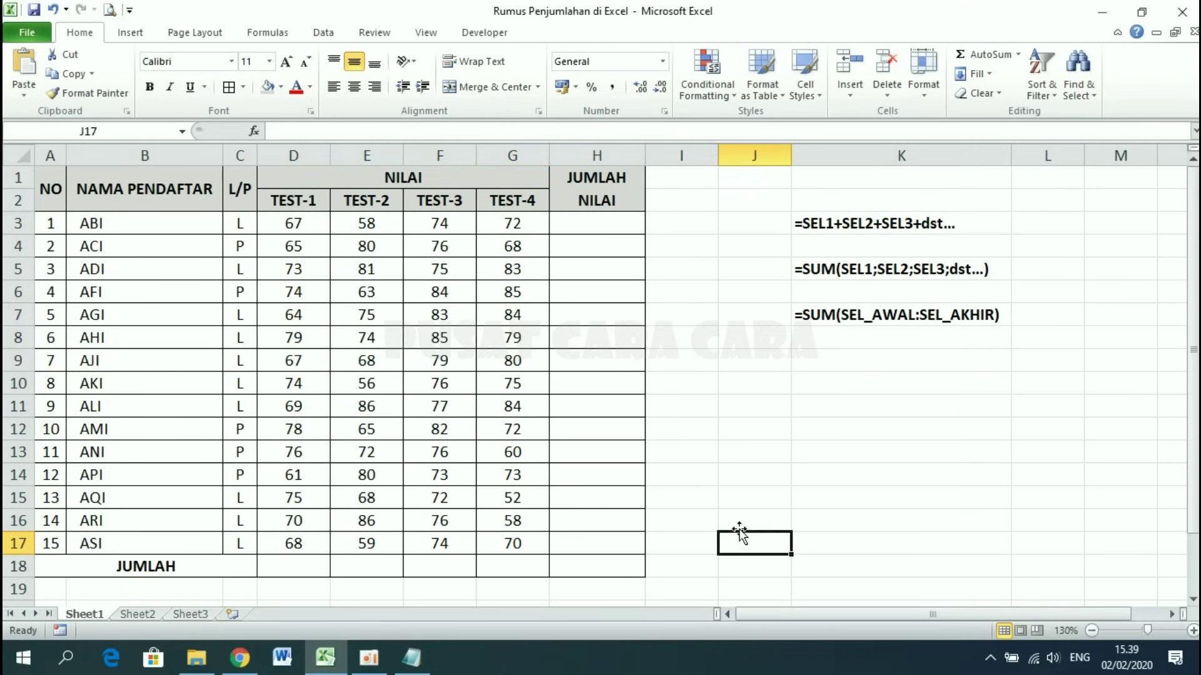
left_click(586, 223)
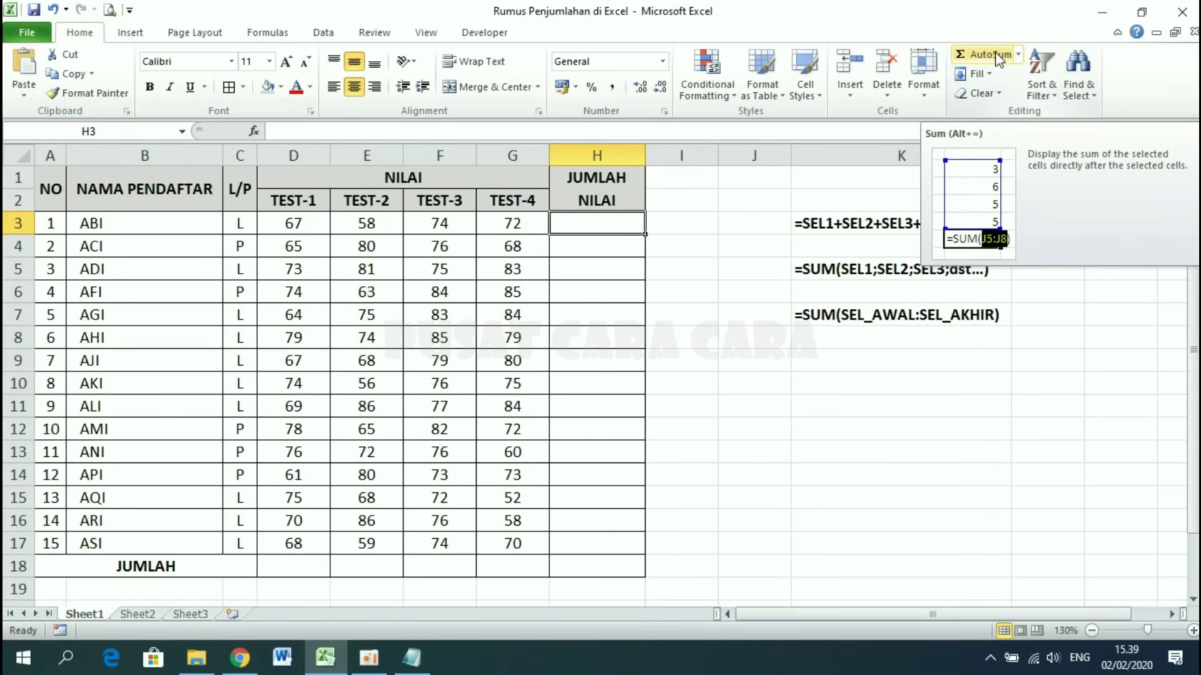
Try an AutoSum total in H3, then delete it.
left_click(990, 55)
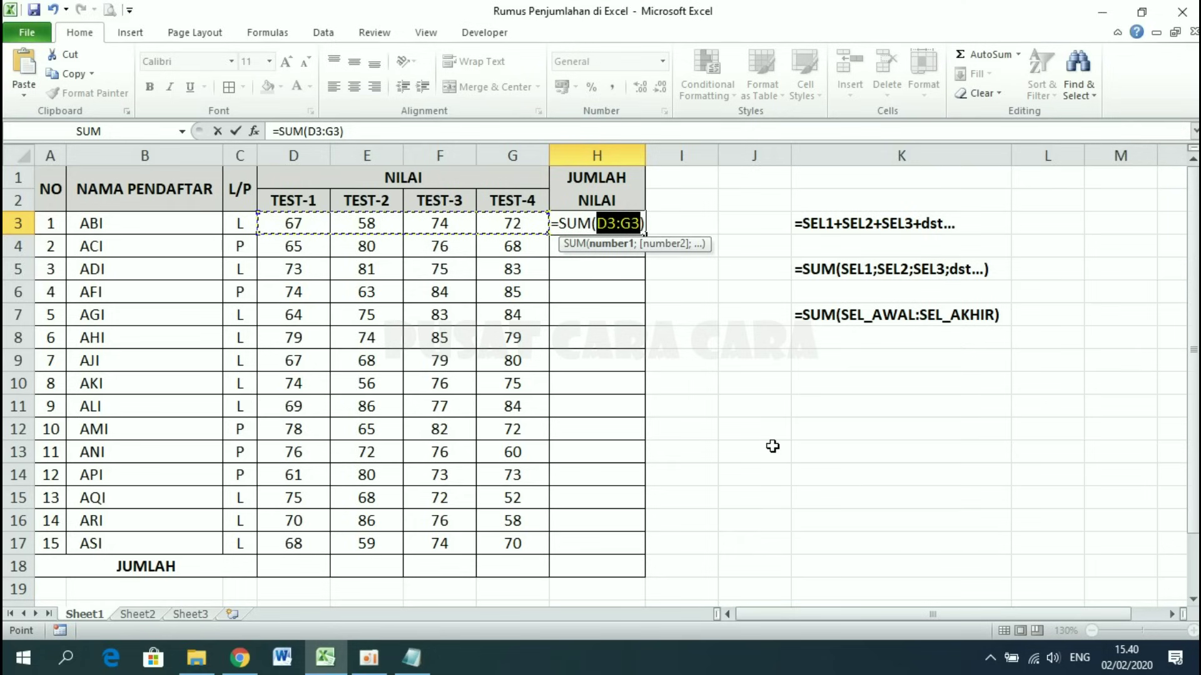
key("Return")
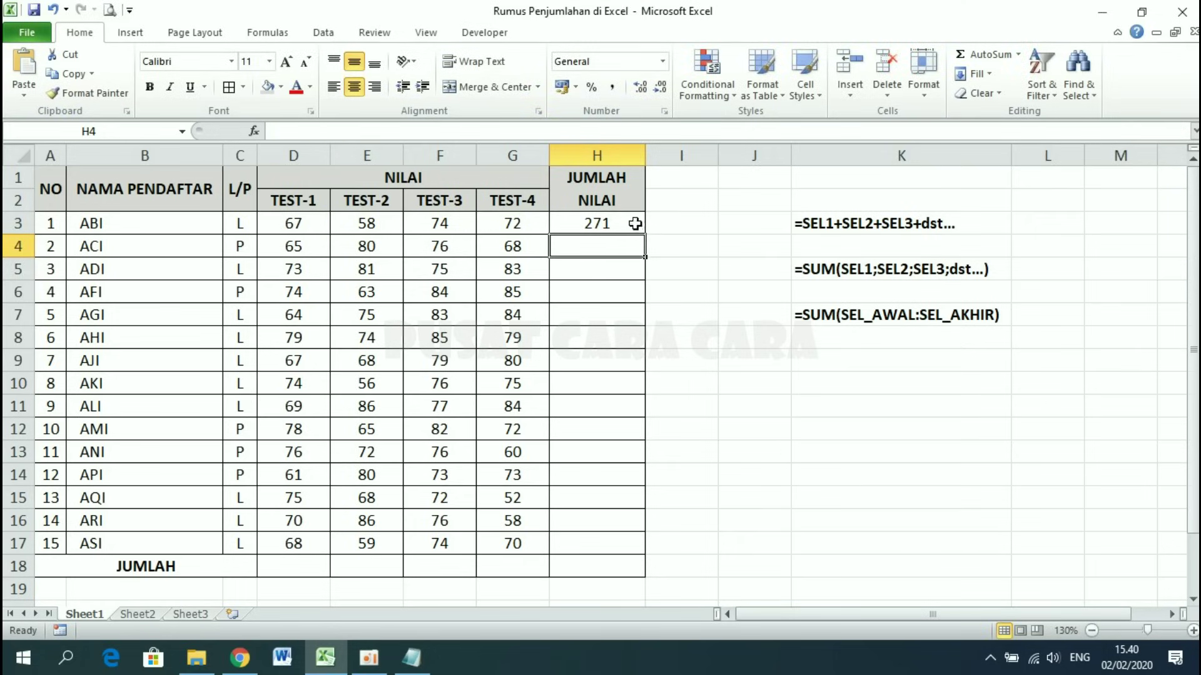
left_click(628, 221)
key("Delete")
left_click(762, 345)
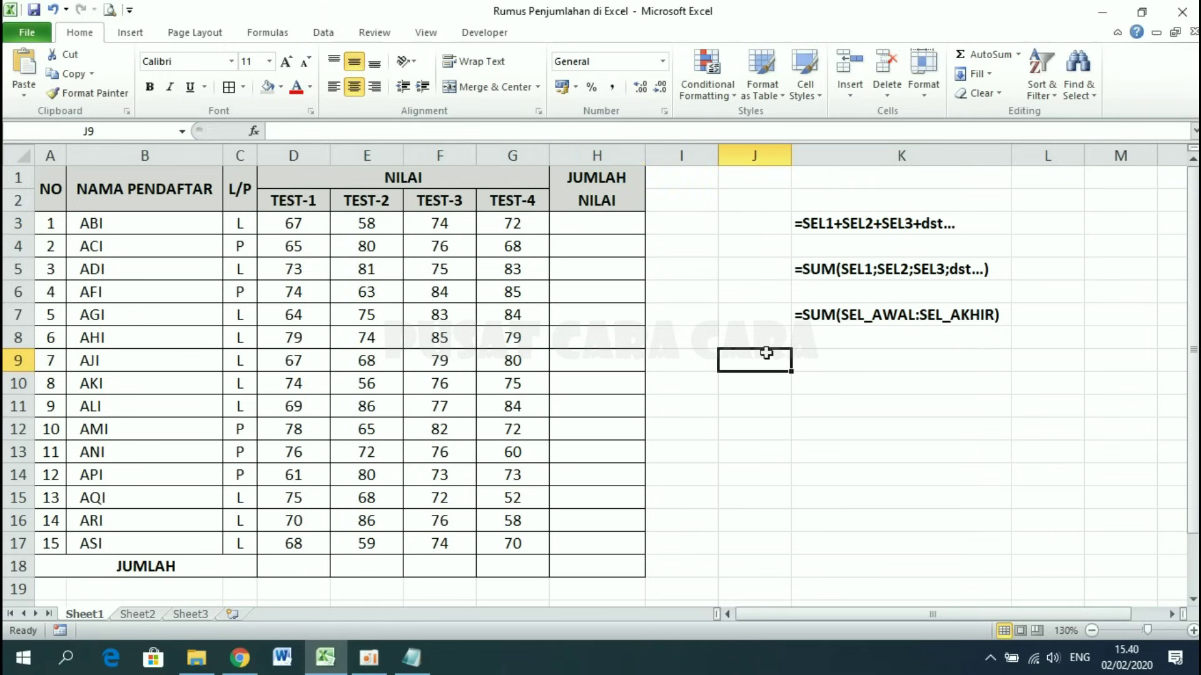
AutoSum H3 again to get 271 and fill it down to H17.
left_click(597, 221)
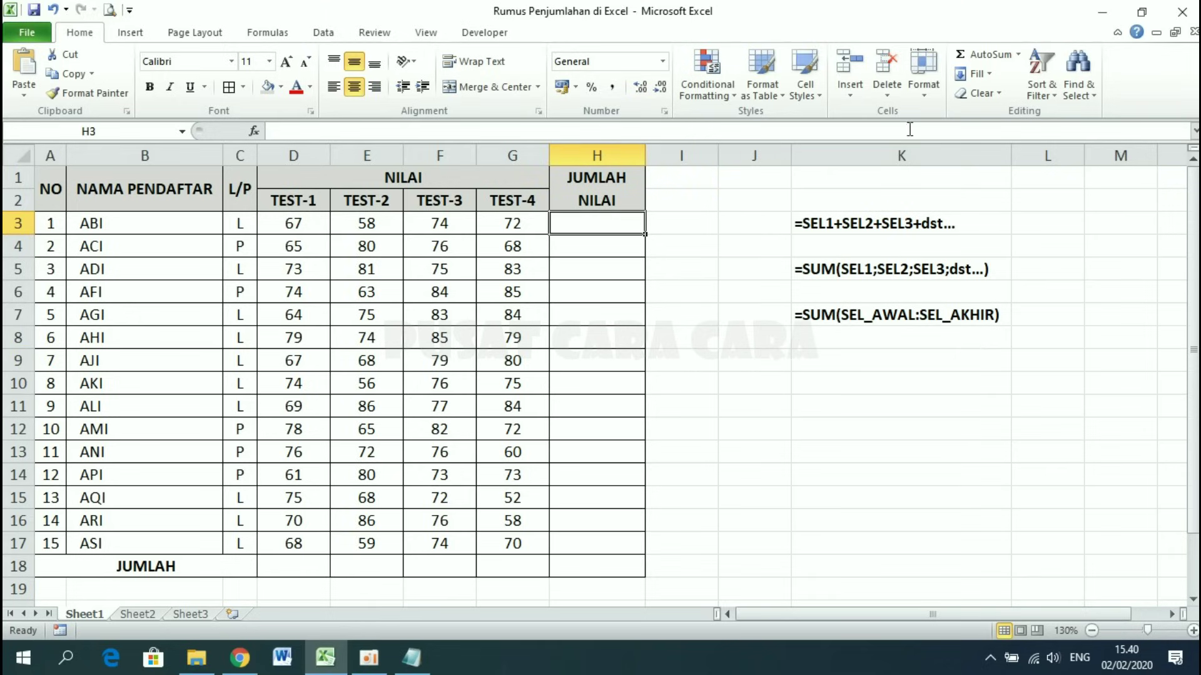
left_click(979, 58)
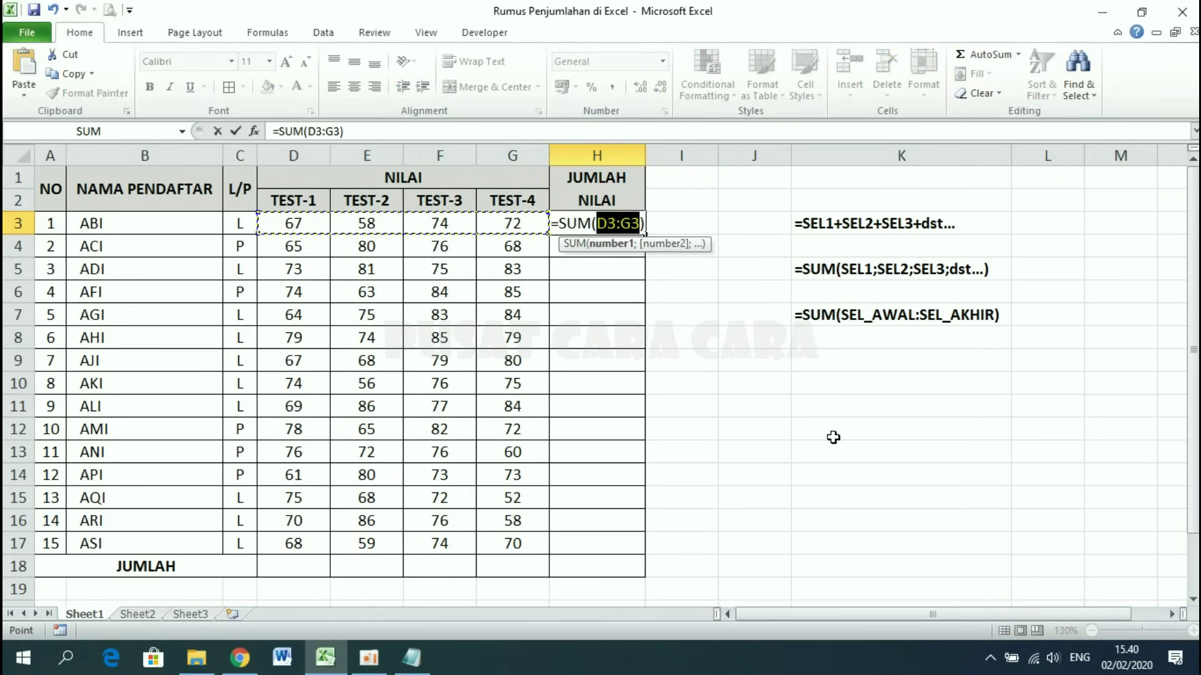
key("Return")
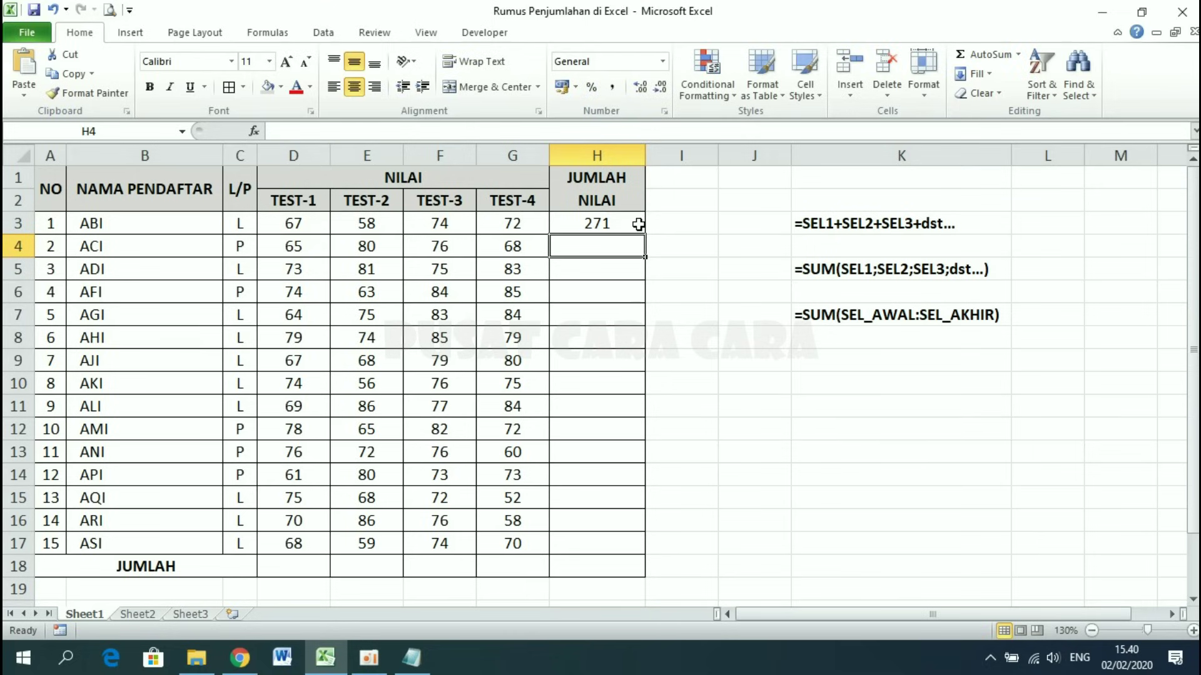
left_click(602, 225)
left_click_drag(648, 238, 644, 555)
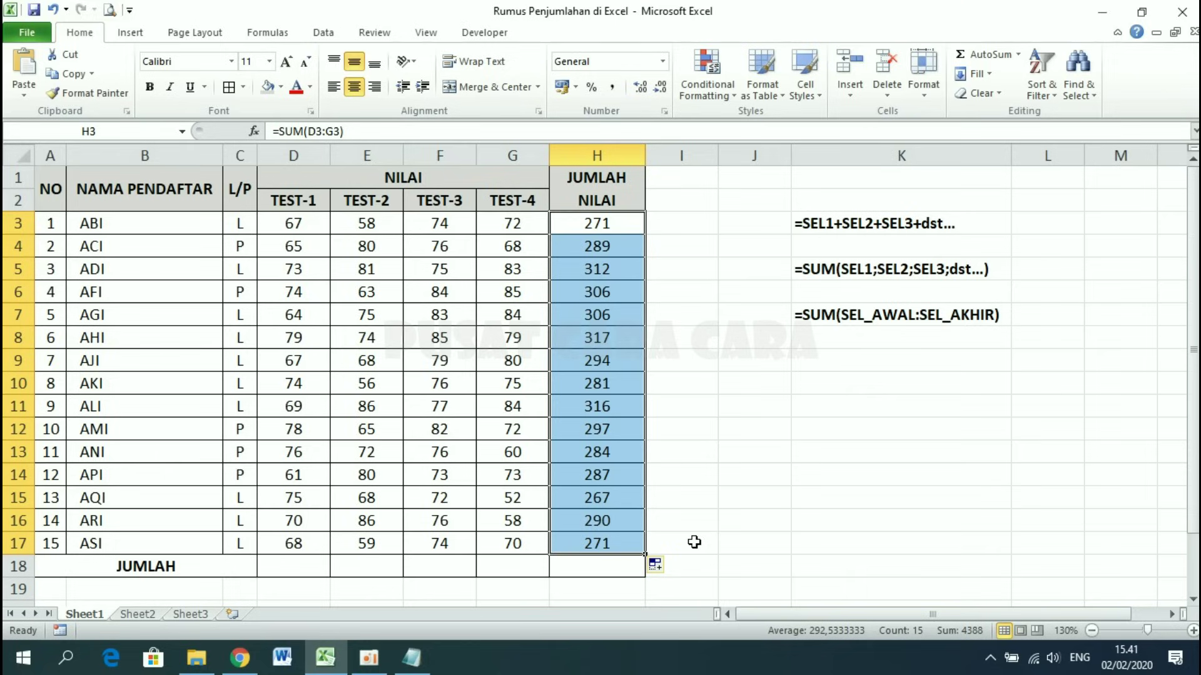
Put an AutoSum of the TEST-1 scores D3:D17 in D18, giving 1060.
left_click(693, 542)
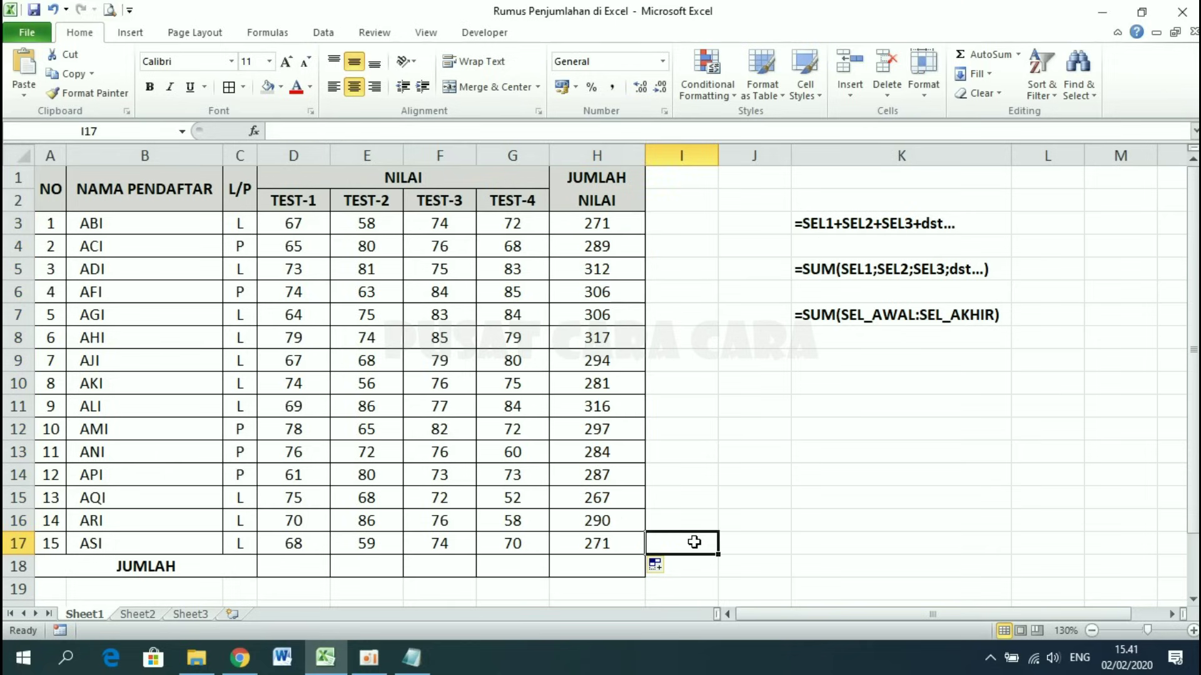
left_click(302, 227)
left_click_drag(302, 226, 313, 542)
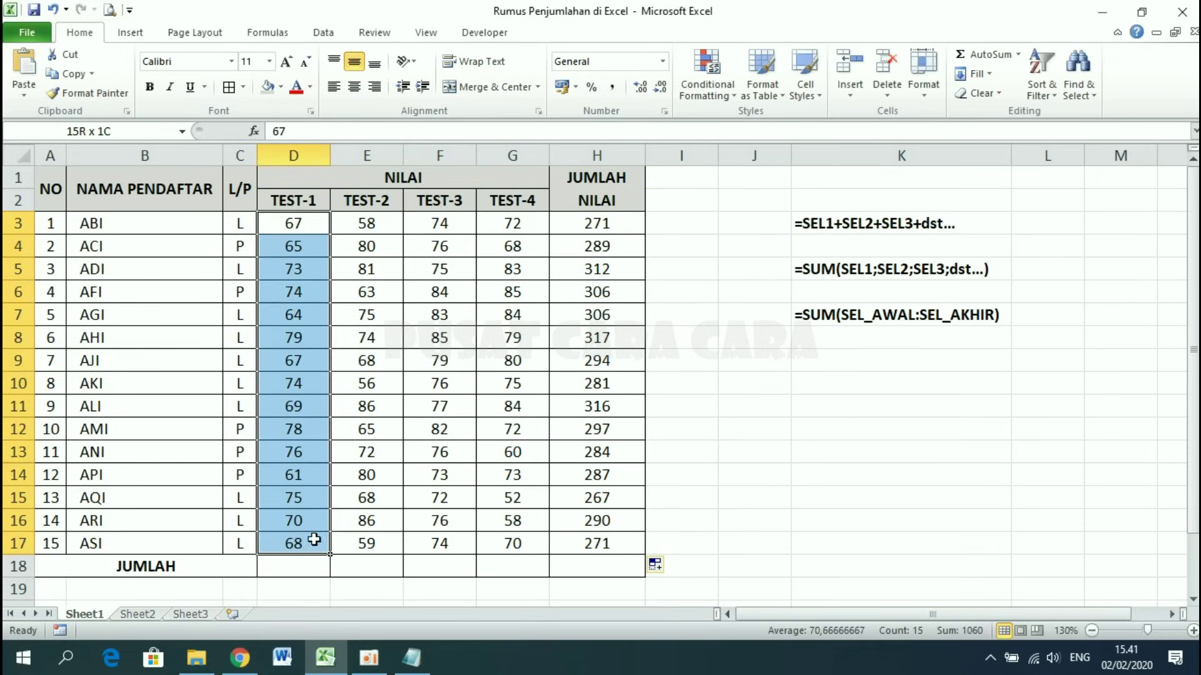
left_click_drag(287, 217, 304, 542)
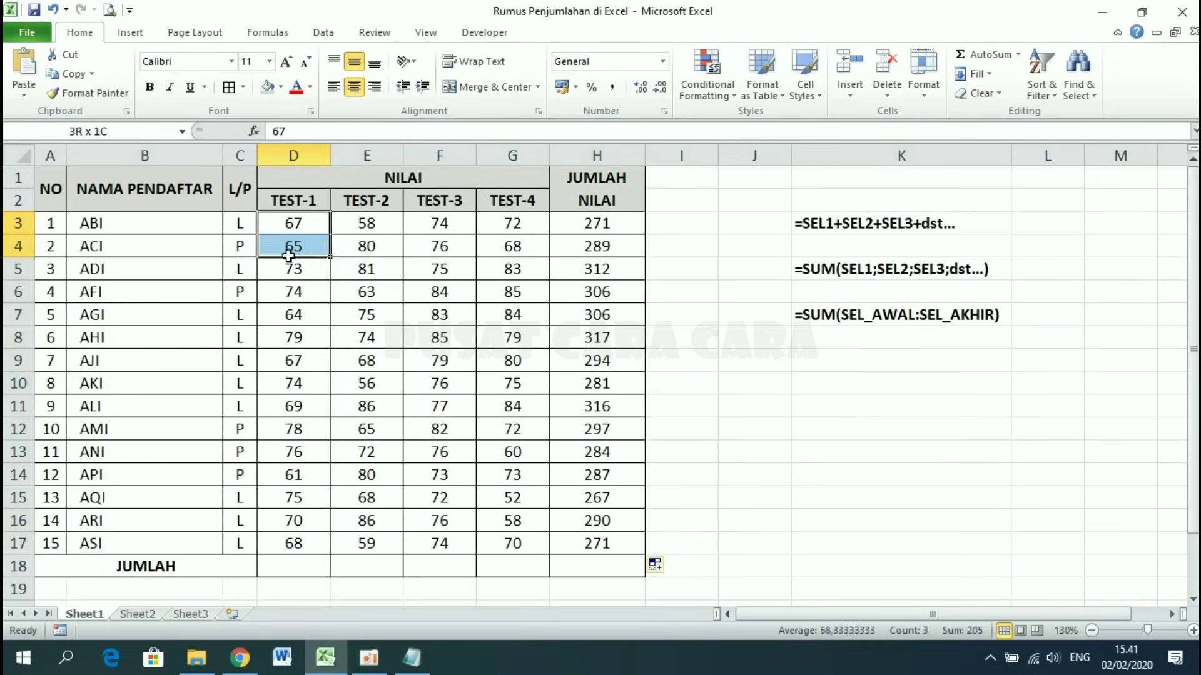
left_click(303, 566)
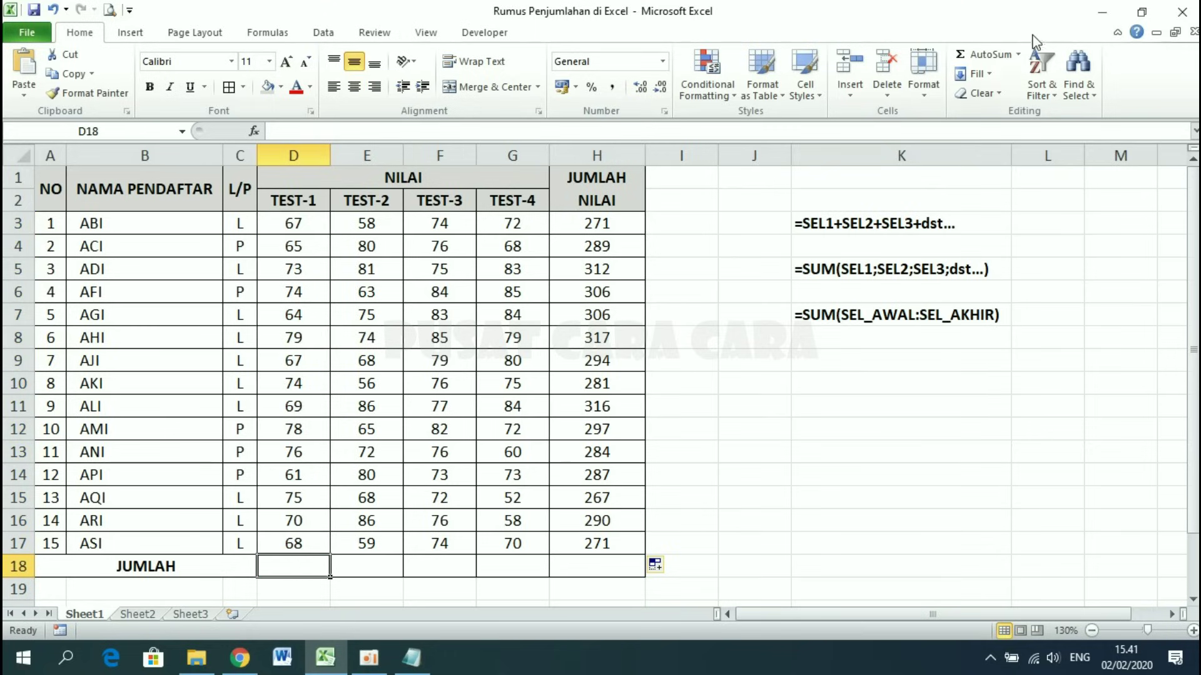
left_click(973, 54)
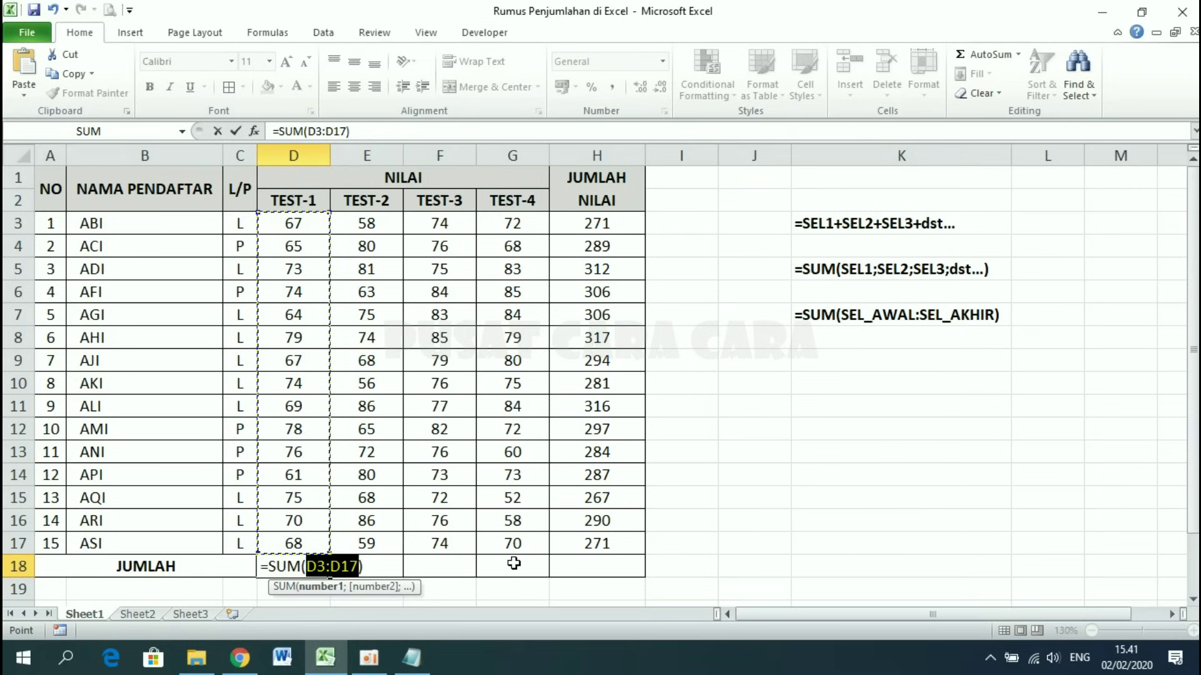
key("Return")
Copy the D18 total across to G18, giving 1071, 1162 and 1095.
left_click(310, 563)
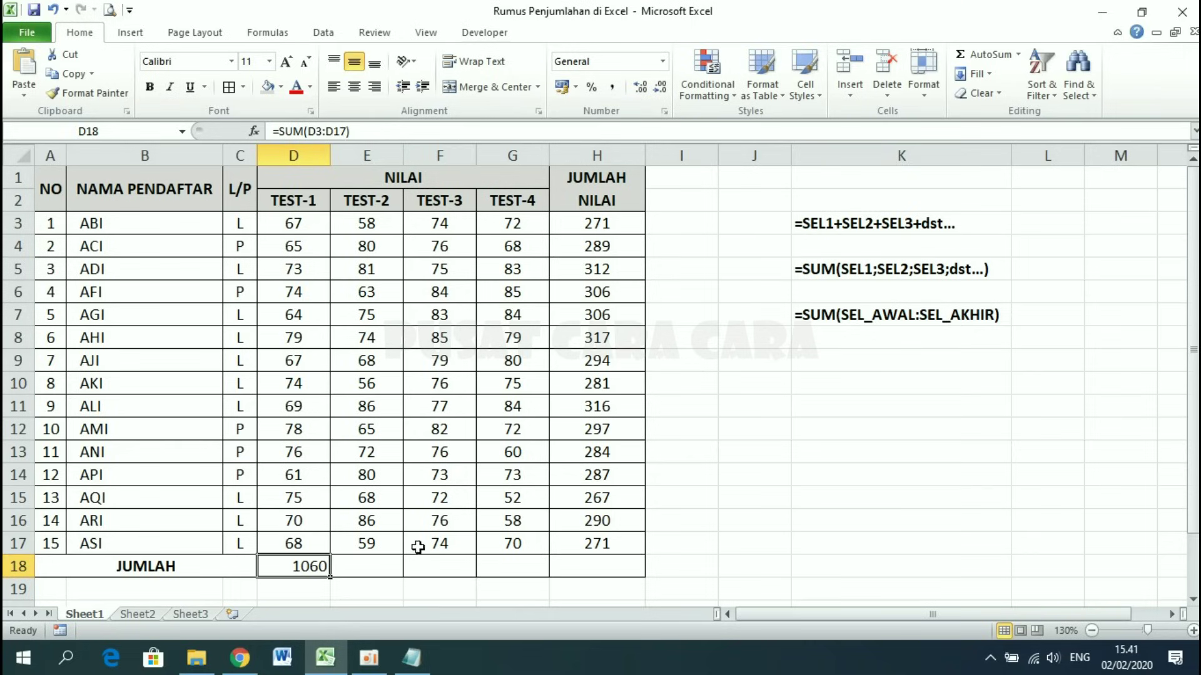
left_click(628, 231)
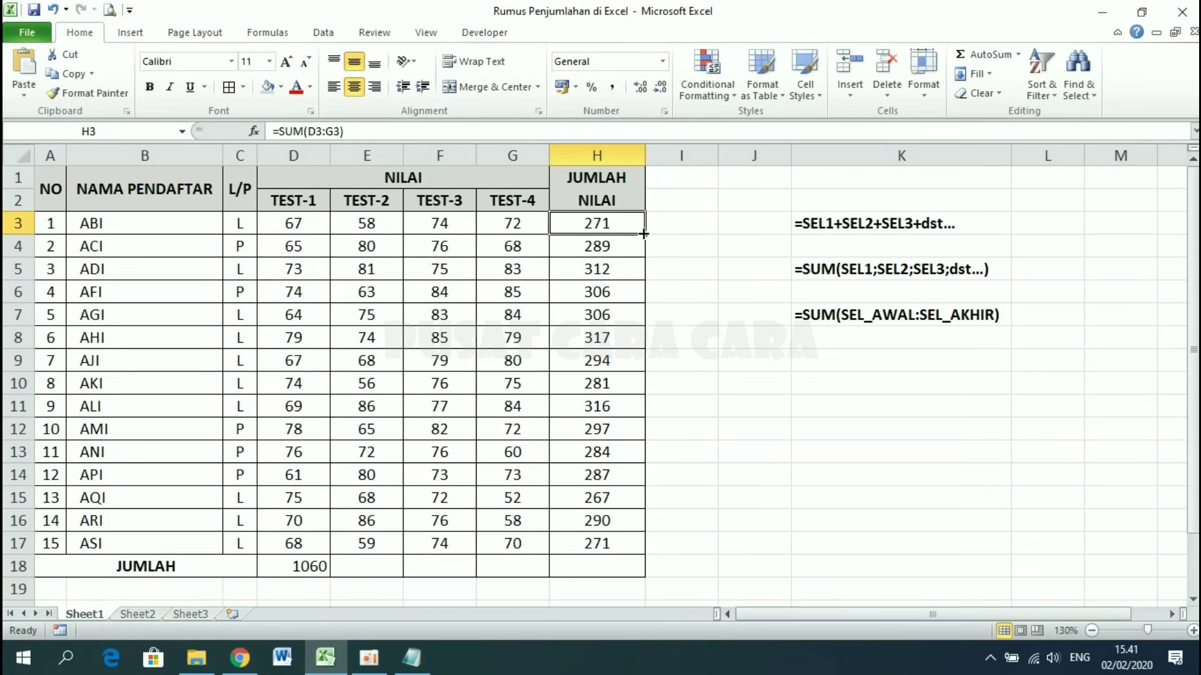
left_click(302, 566)
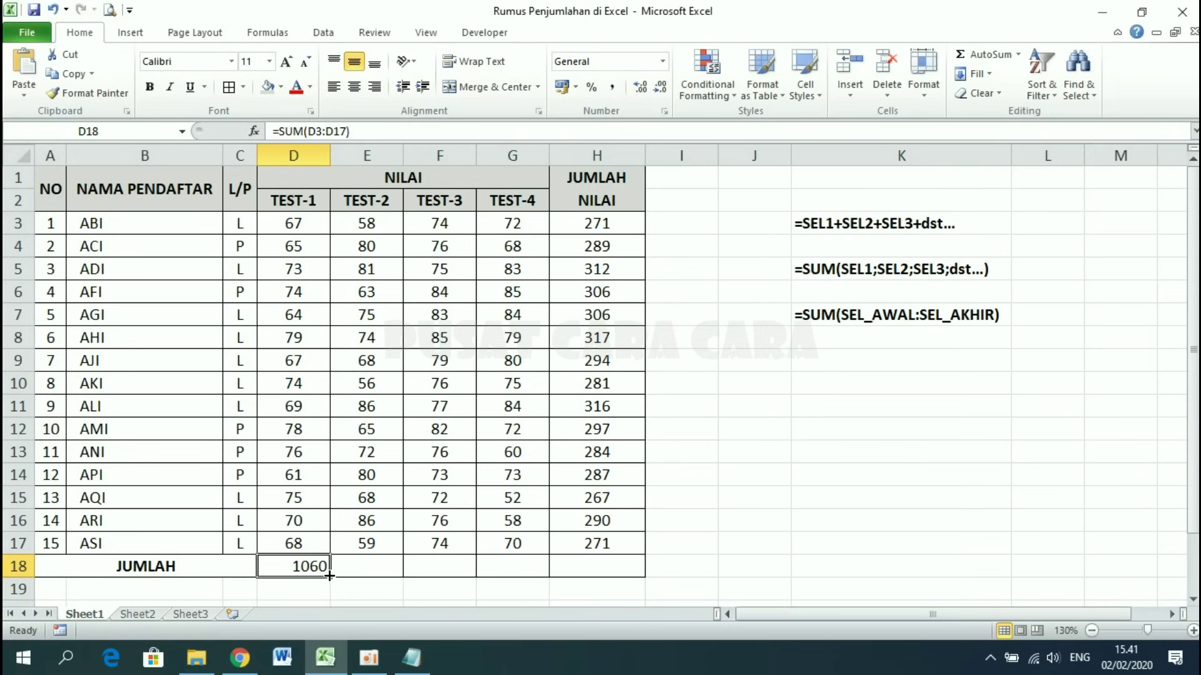
left_click_drag(329, 576, 543, 568)
left_click(515, 586)
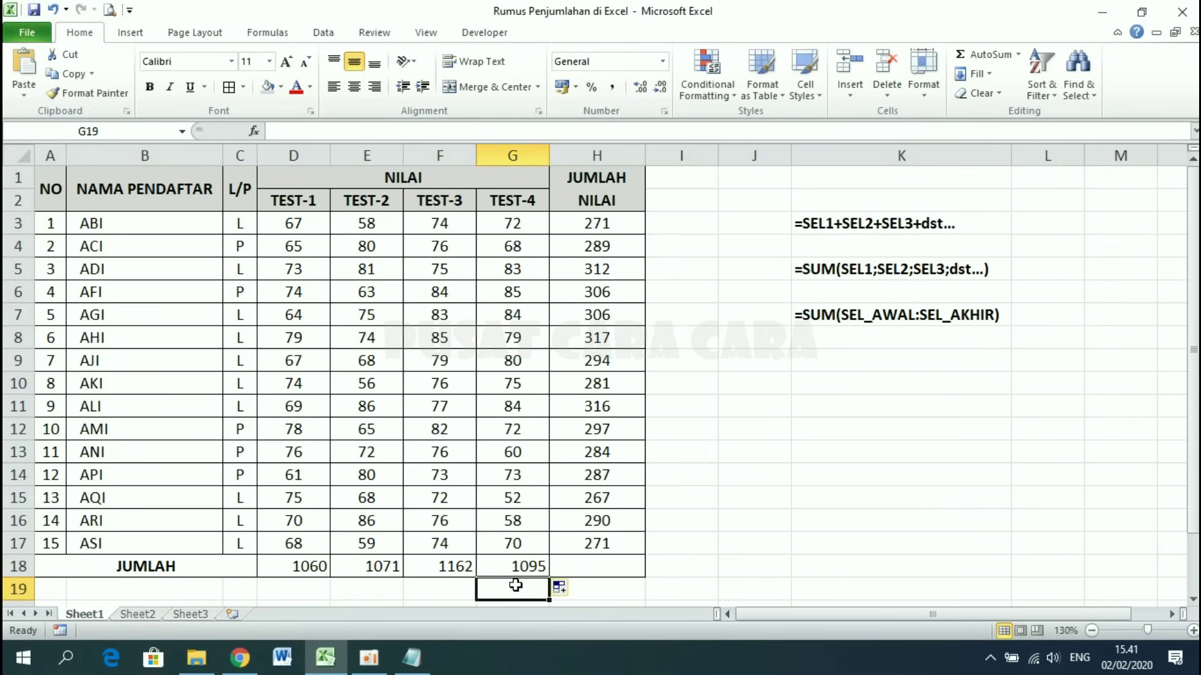
key("Up")
key("Left")
key("Left")
key("Left")
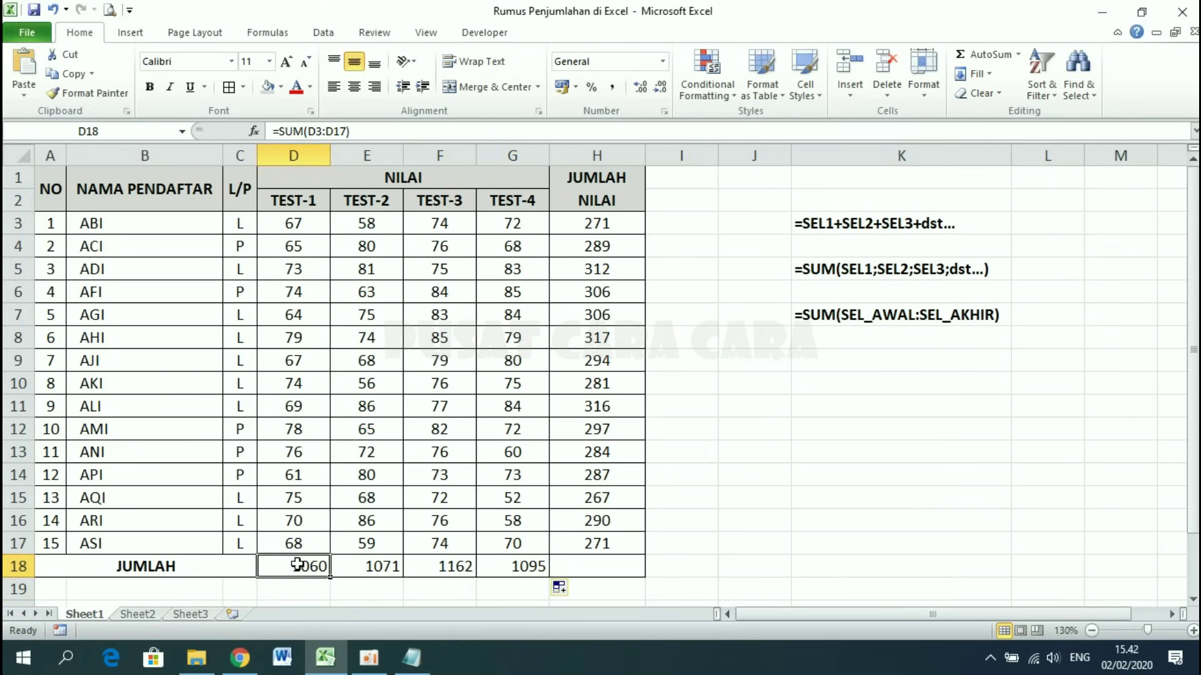
left_click(293, 156)
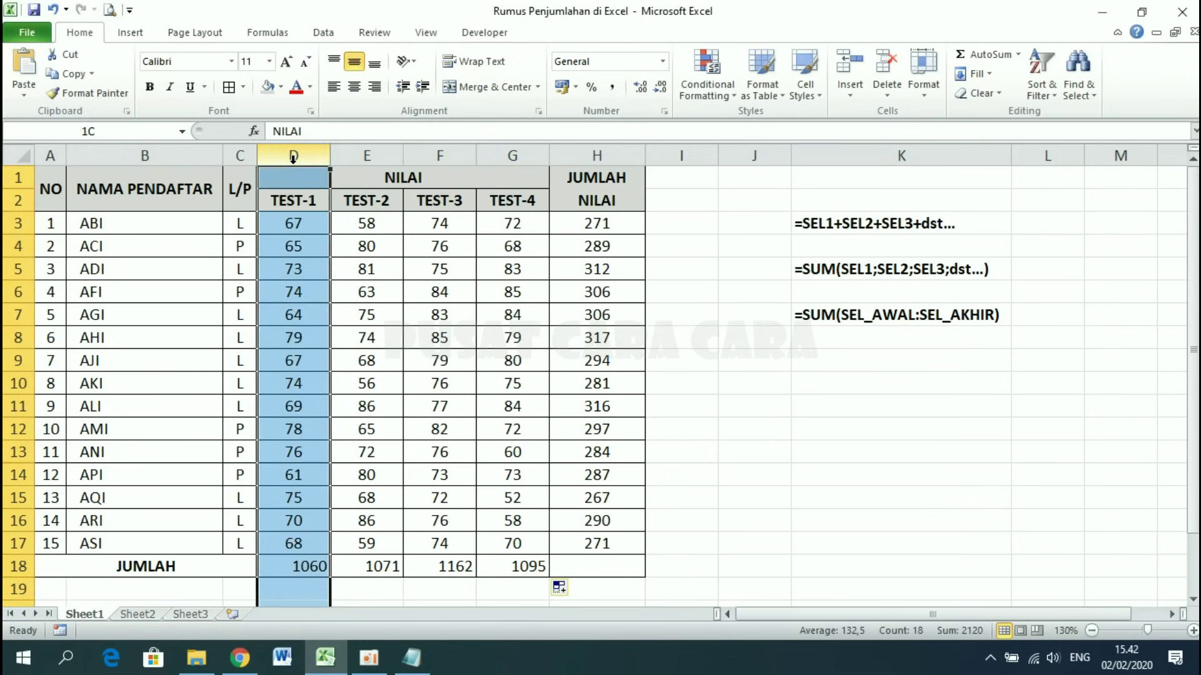
left_click(359, 156)
left_click(590, 223)
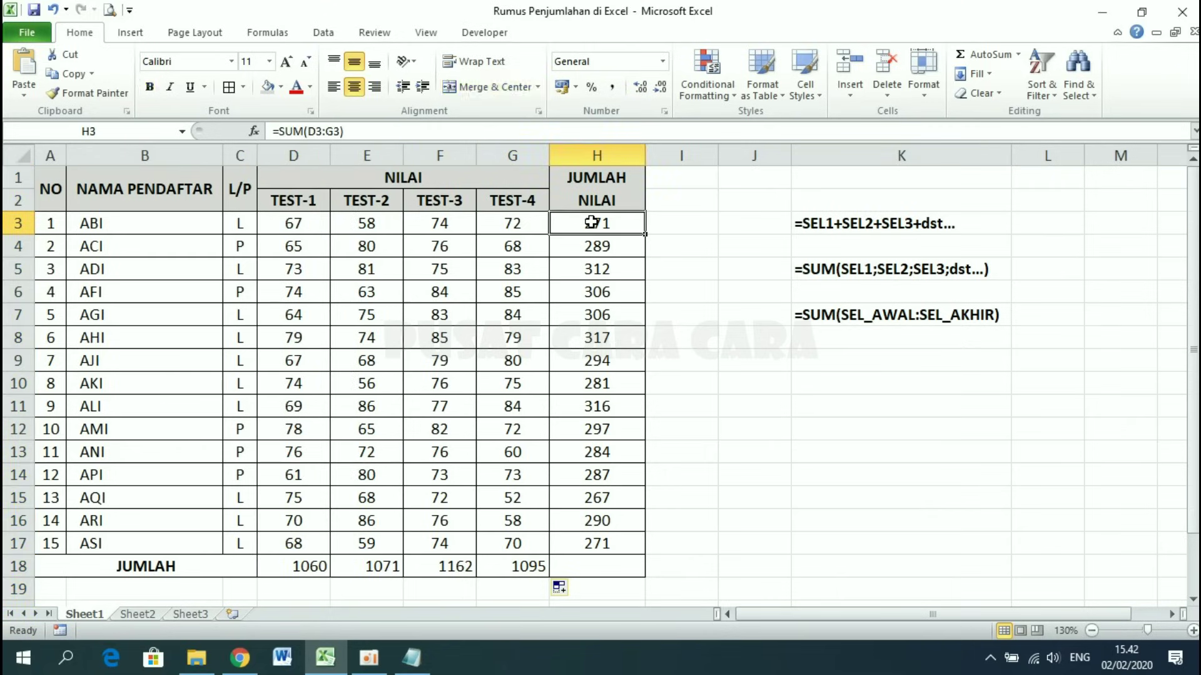
left_click(51, 223)
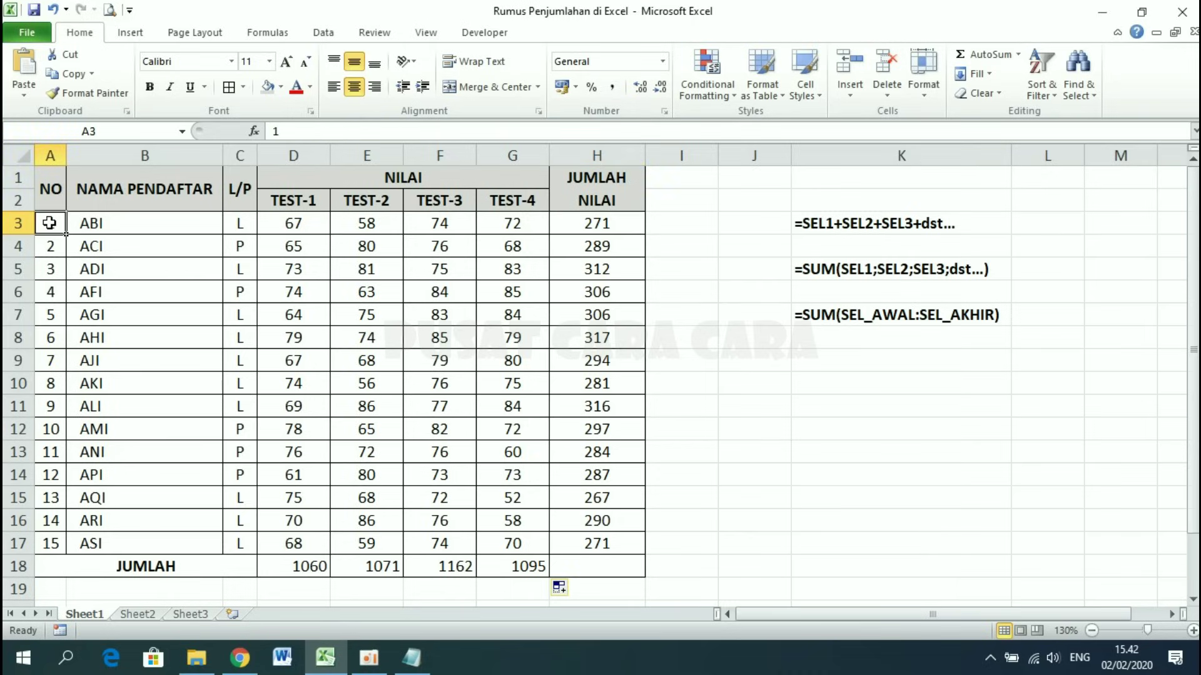